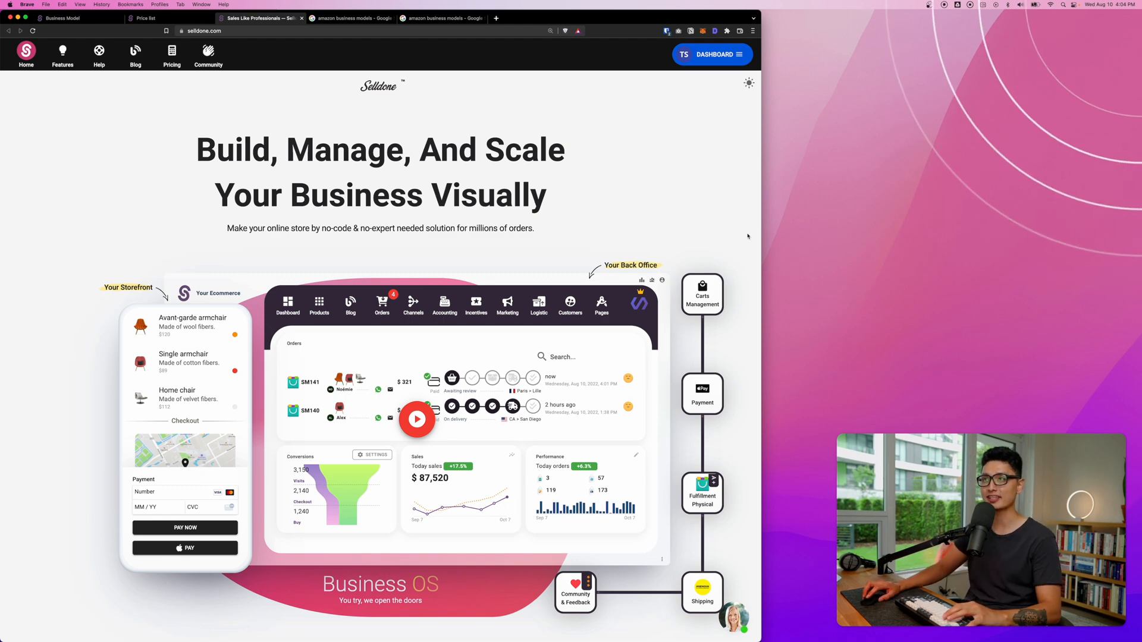
Step: Examine the Selldone price list for the plan that includes the Marketplace builder feature
{"action": "key", "text": "super+1"}
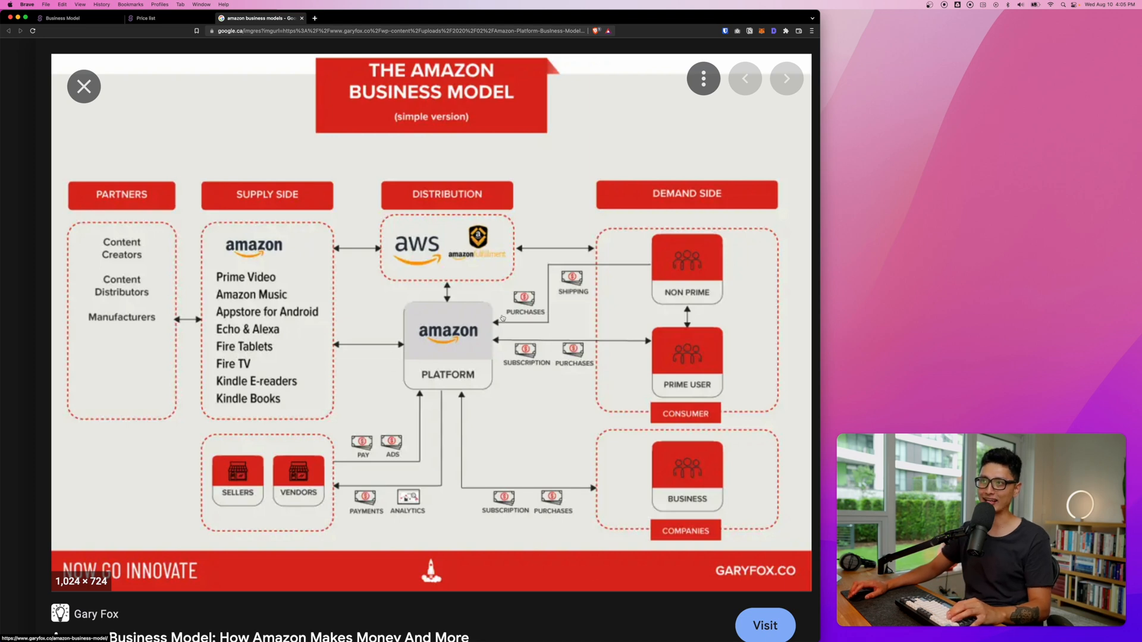
{"action": "key", "text": "ctrl+shift+Tab"}
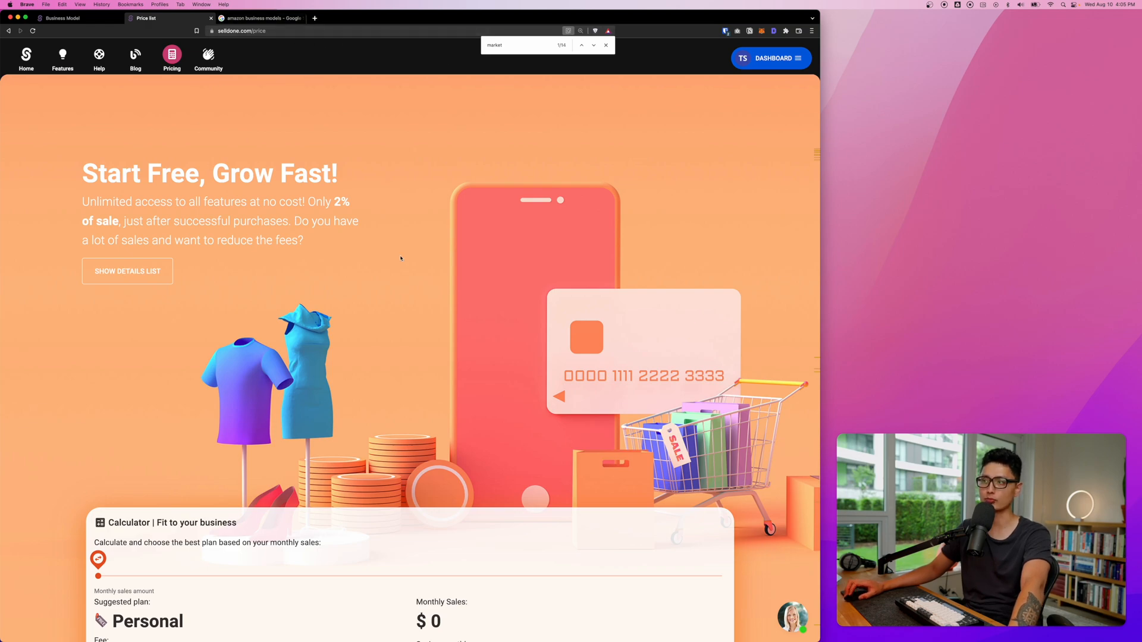
{"action": "scroll", "coordinate": [408, 256], "scroll_direction": "down", "scroll_amount": 10}
{"action": "scroll", "coordinate": [408, 258], "scroll_direction": "up", "scroll_amount": 4}
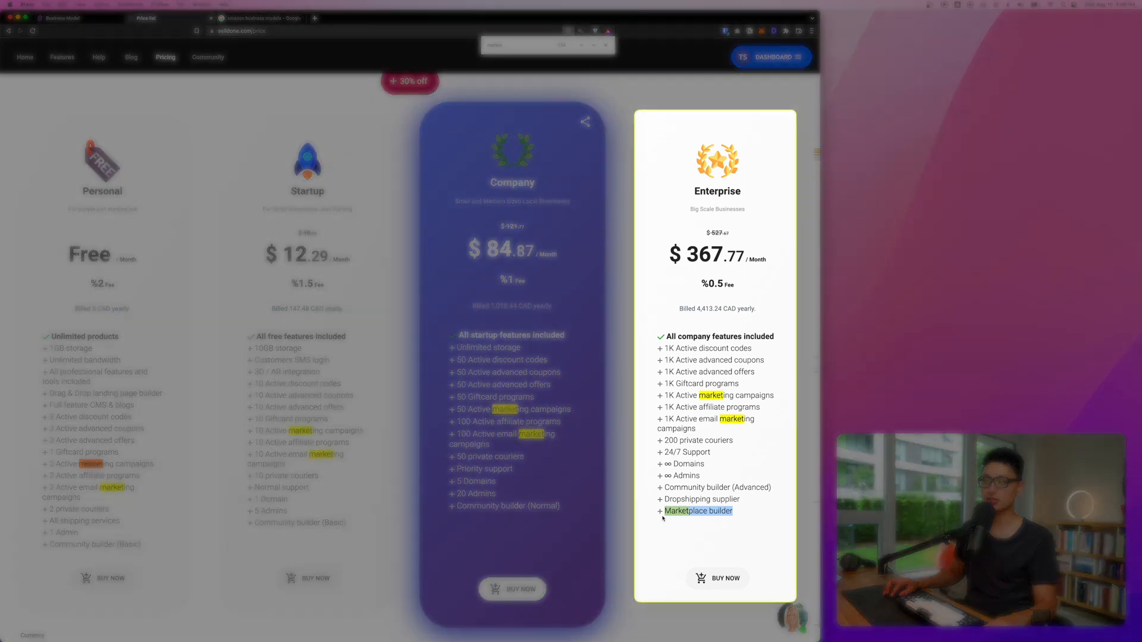
{"action": "left_click", "coordinate": [662, 519]}
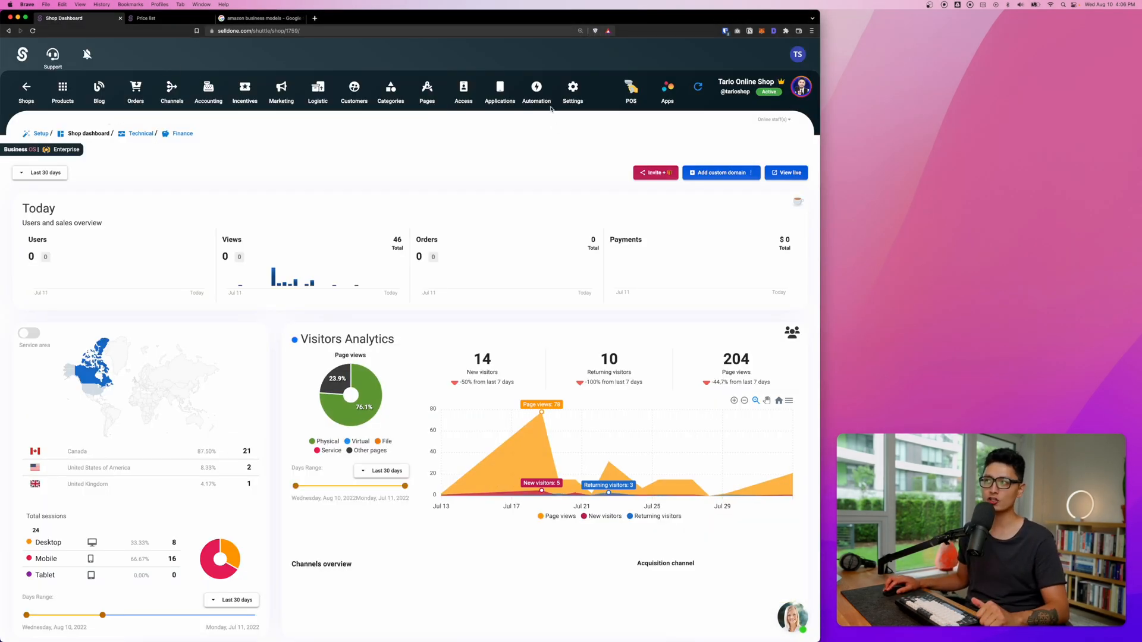
Step: Set the shop's business model to Marketplace in the shop settings and save the changes
{"action": "left_click", "coordinate": [573, 89]}
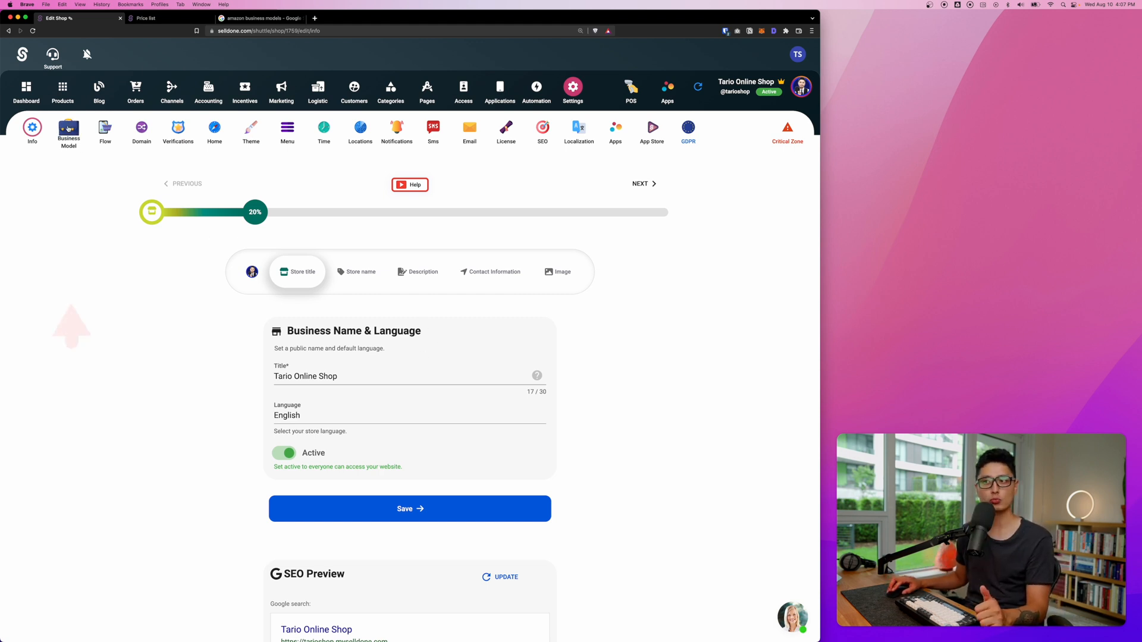
{"action": "left_click", "coordinate": [77, 129]}
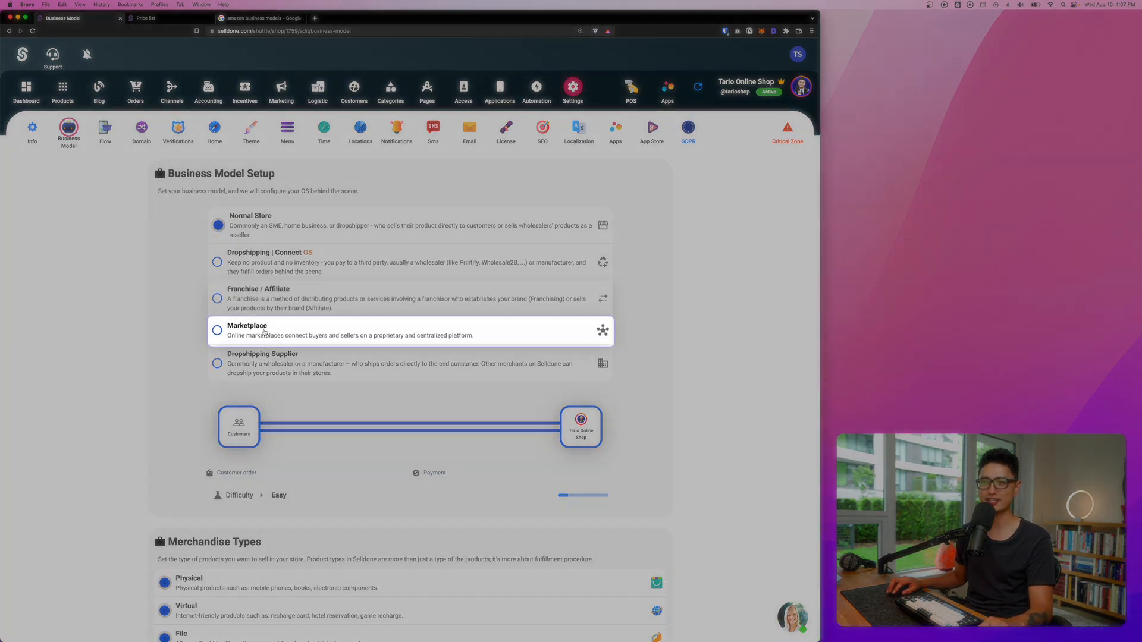
{"action": "left_click", "coordinate": [264, 332]}
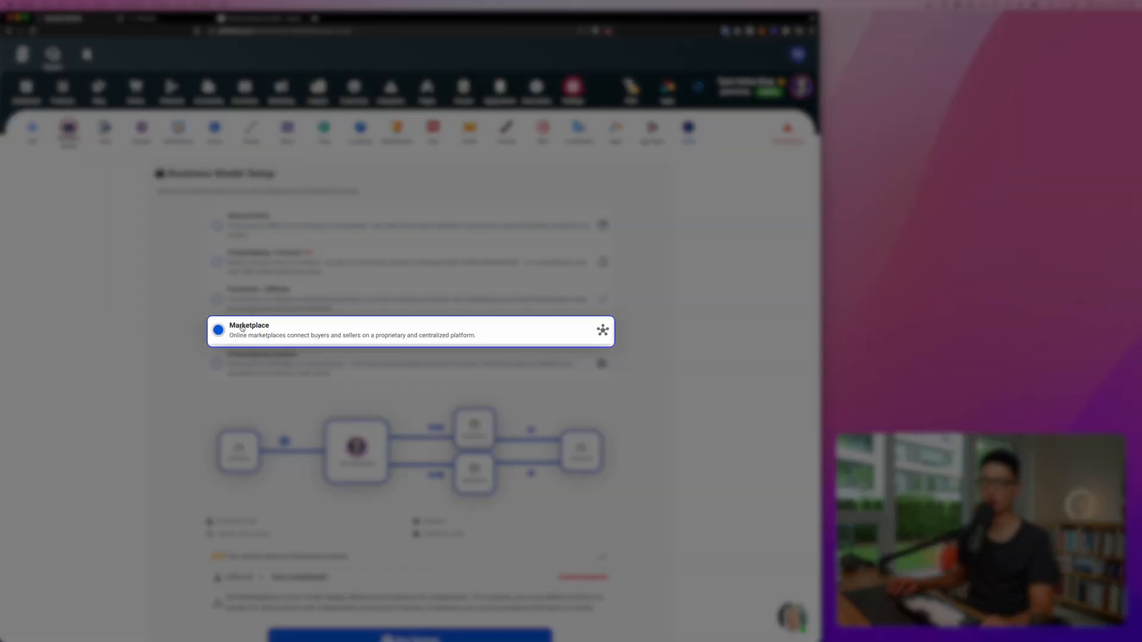
{"action": "scroll", "coordinate": [369, 369], "scroll_direction": "down", "scroll_amount": 3}
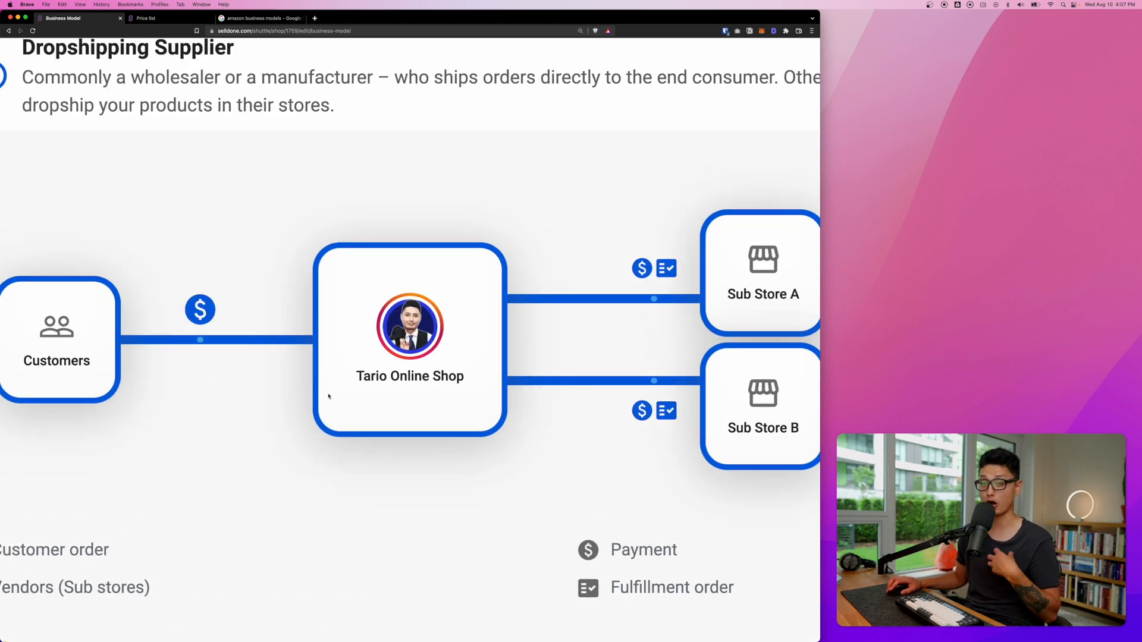
{"action": "scroll", "coordinate": [326, 396], "scroll_direction": "right", "scroll_amount": 1}
{"action": "scroll", "coordinate": [369, 364], "scroll_direction": "right", "scroll_amount": 4}
{"action": "scroll", "coordinate": [369, 364], "scroll_direction": "right", "scroll_amount": 3}
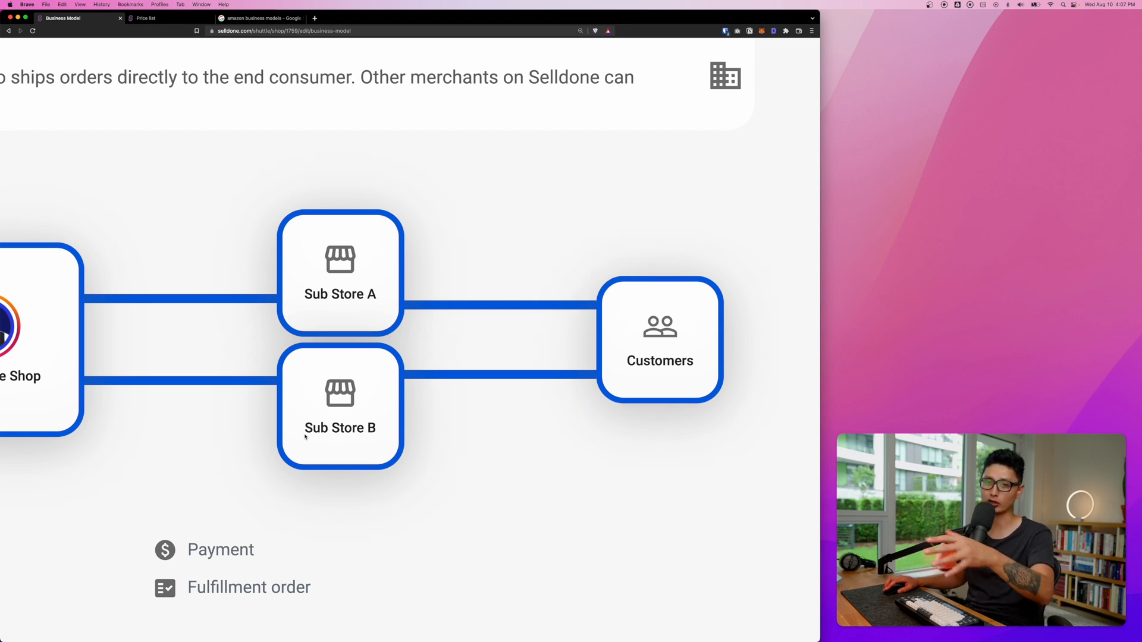
{"action": "scroll", "coordinate": [511, 284], "scroll_direction": "left", "scroll_amount": 3}
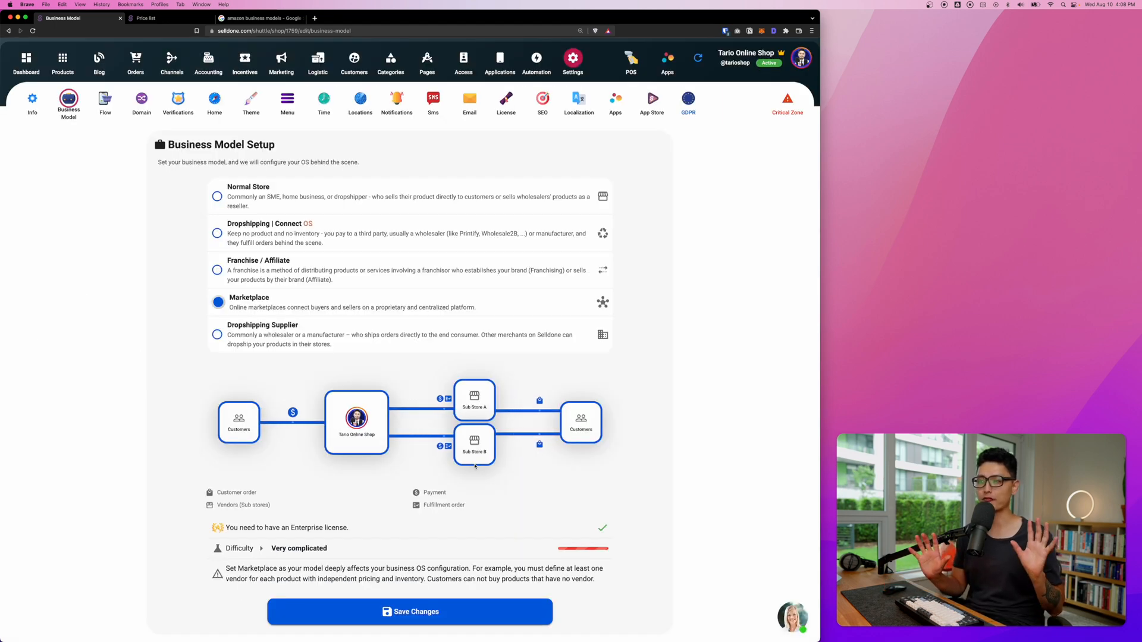
{"action": "scroll", "coordinate": [226, 262], "scroll_direction": "down", "scroll_amount": 1}
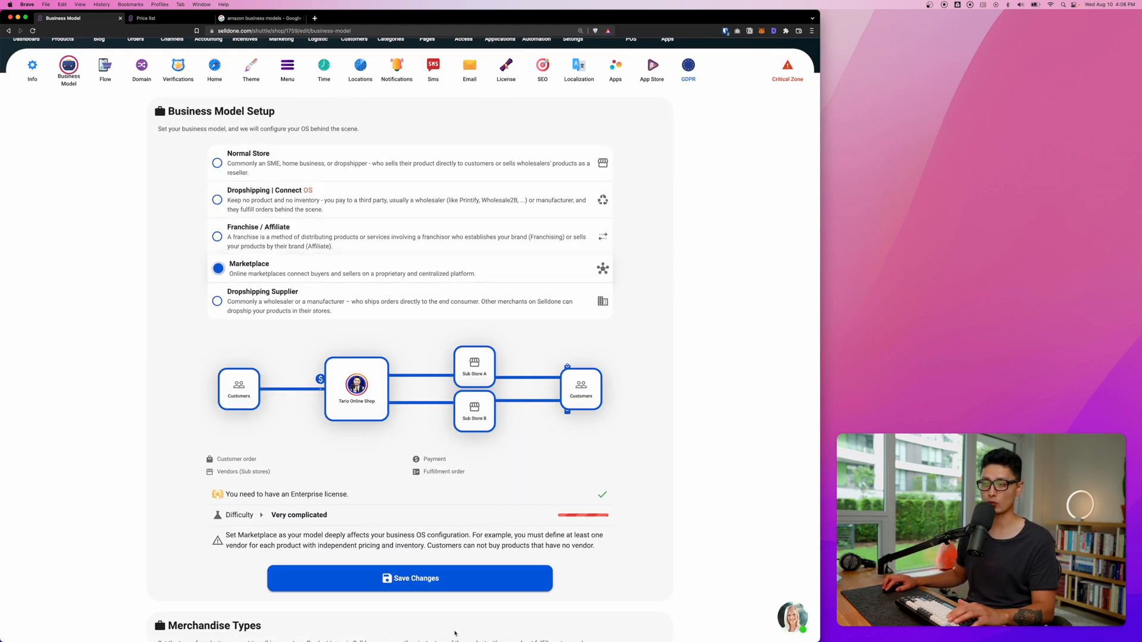
{"action": "left_click", "coordinate": [410, 580]}
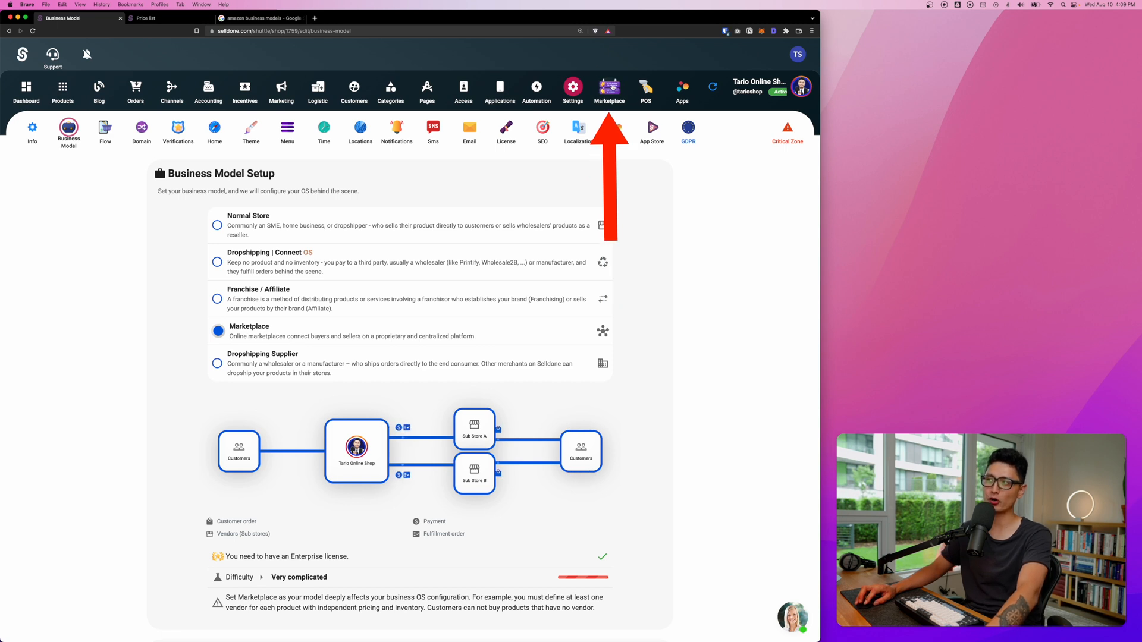
Step: Add an enabled marketplace vendor named Mojo Tech with a short description, a linked user, a contact email and vendor panel access enabled
{"action": "left_click", "coordinate": [612, 92]}
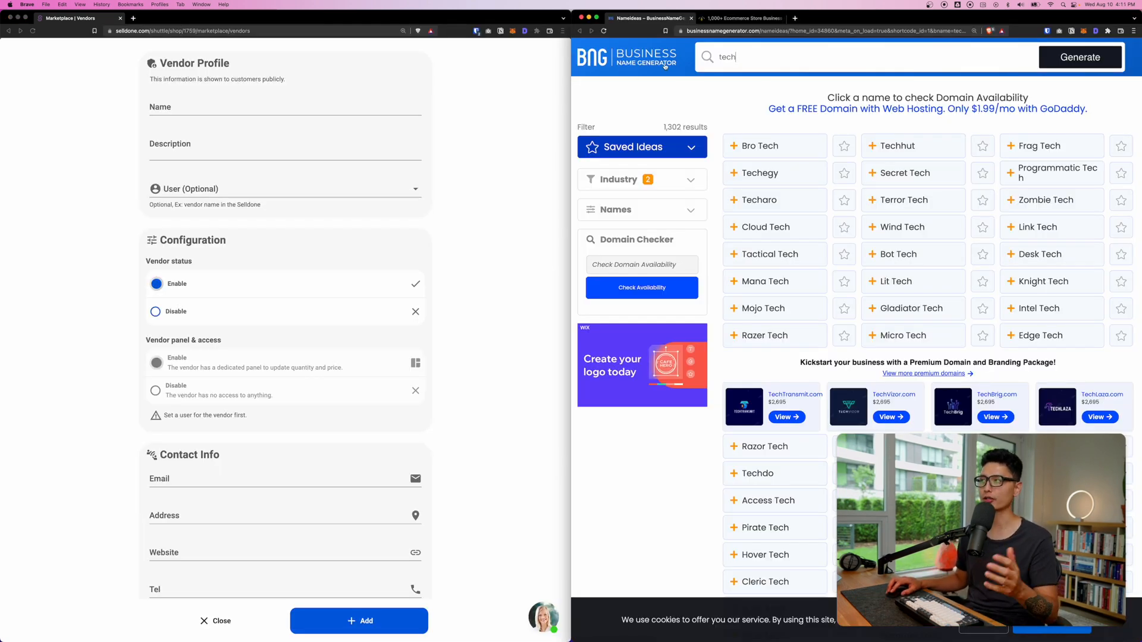
{"action": "left_click", "coordinate": [810, 57]}
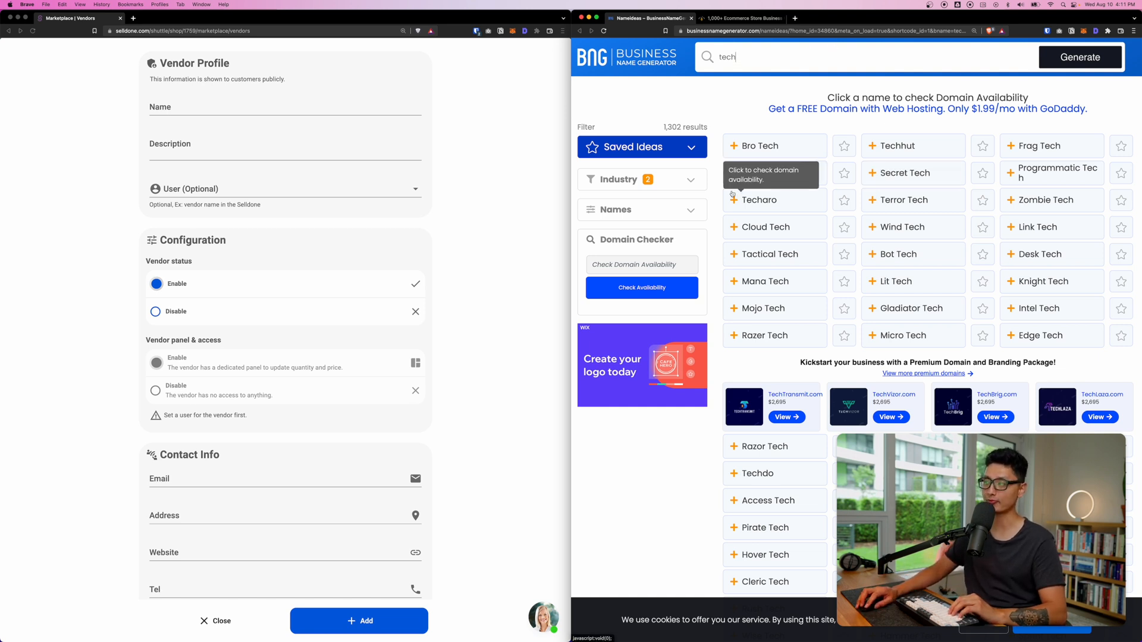
{"action": "key", "text": "shift+super"}
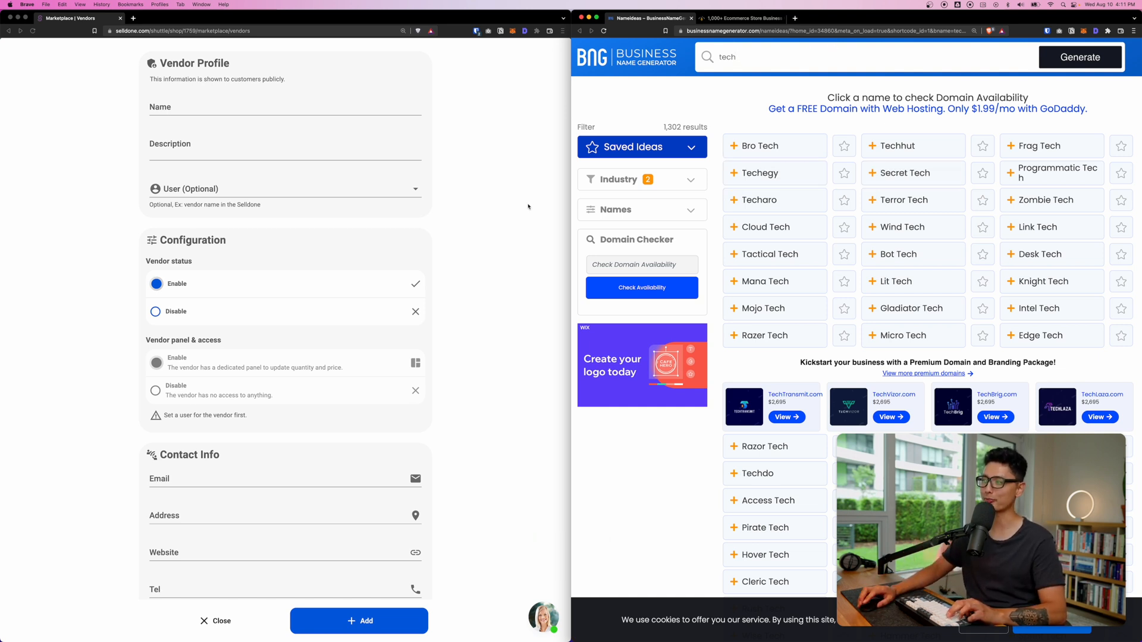
{"action": "key", "text": "super"}
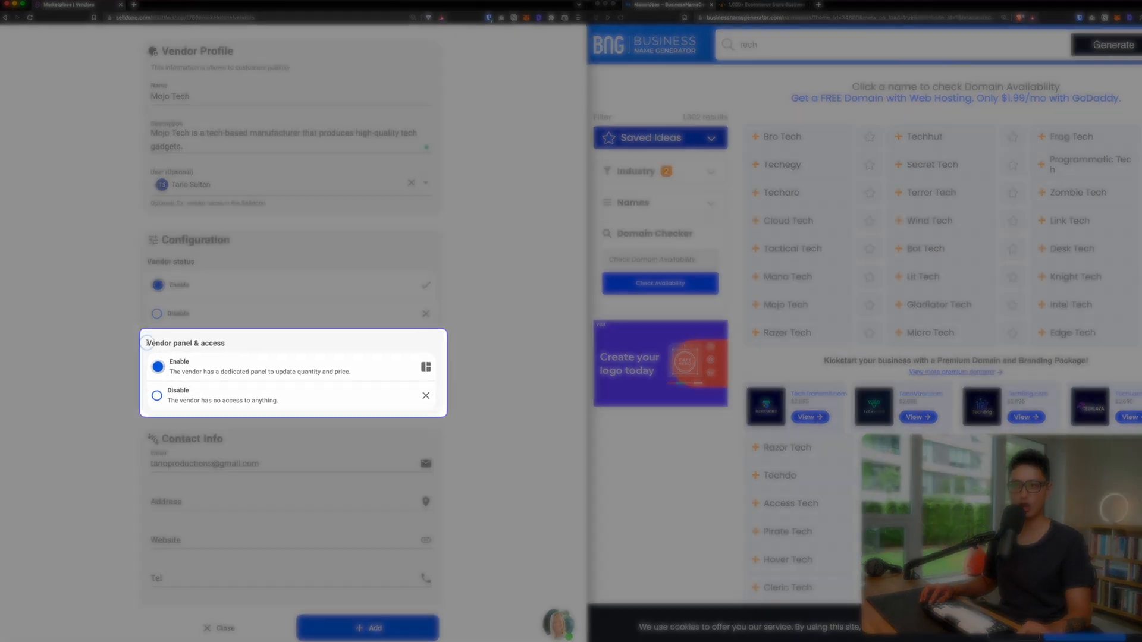
{"action": "left_click_drag", "start_coordinate": [151, 345], "coordinate": [237, 346]}
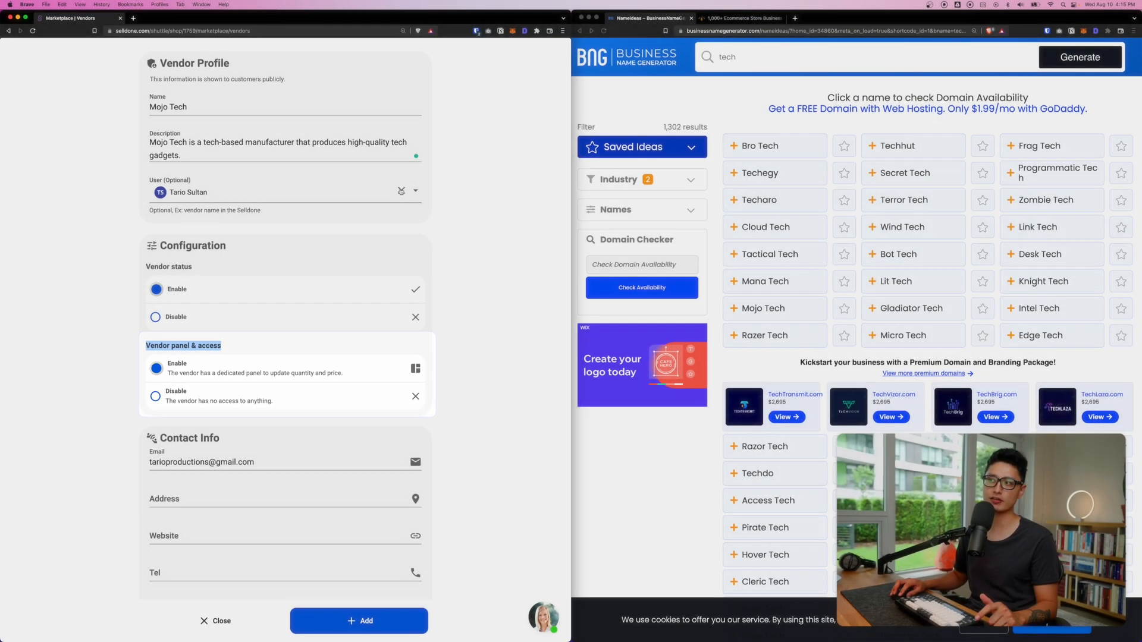
{"action": "left_click", "coordinate": [449, 154]}
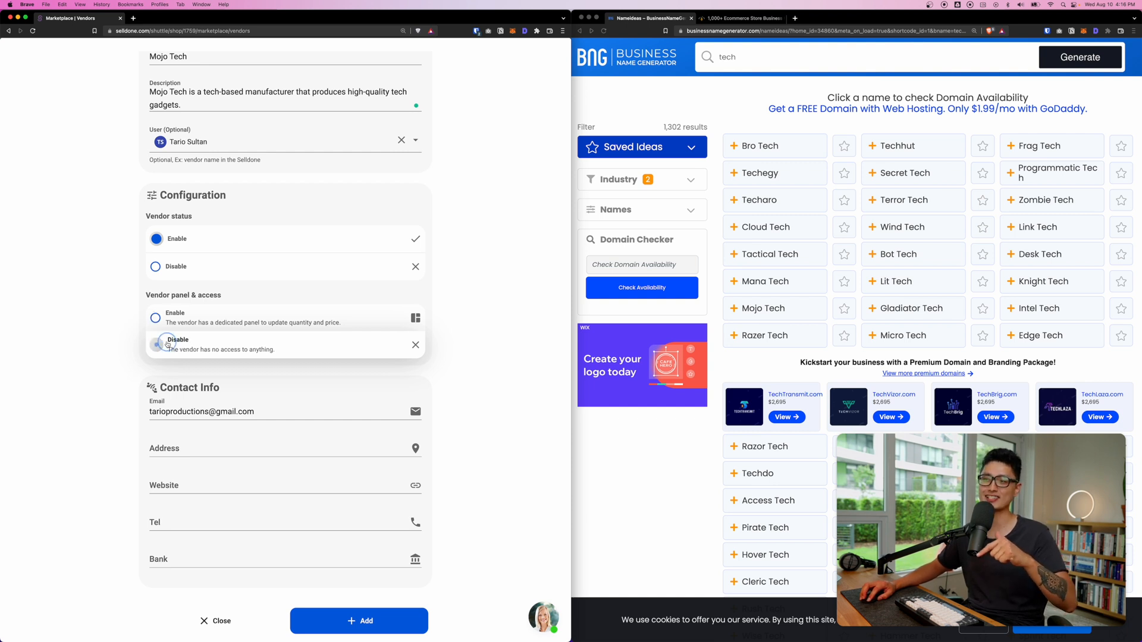
{"action": "scroll", "coordinate": [171, 375], "scroll_direction": "down", "scroll_amount": 1}
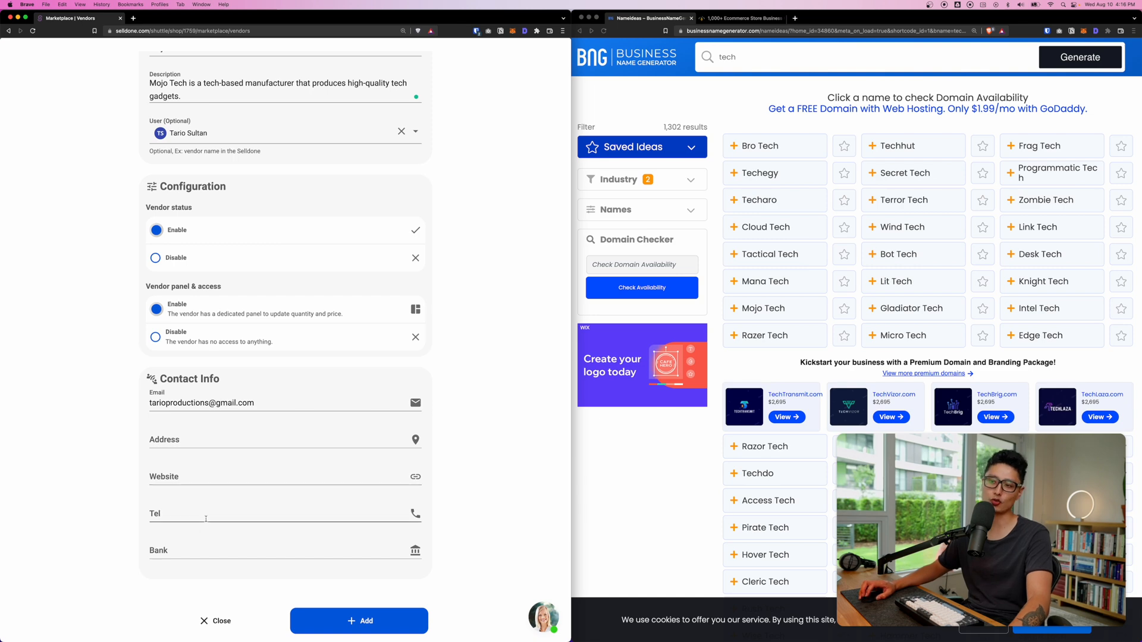
{"action": "left_click", "coordinate": [342, 614]}
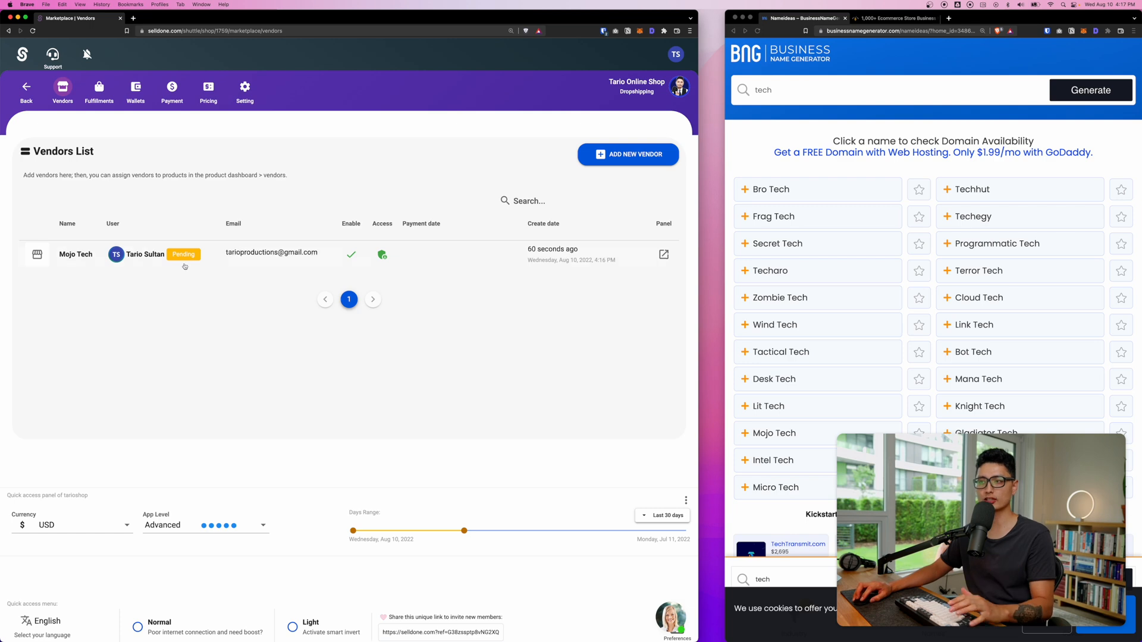
Step: Add the orange Magento logo from the image search as Mojo Tech's vendor logo and save the vendor profile
{"action": "left_click", "coordinate": [148, 252]}
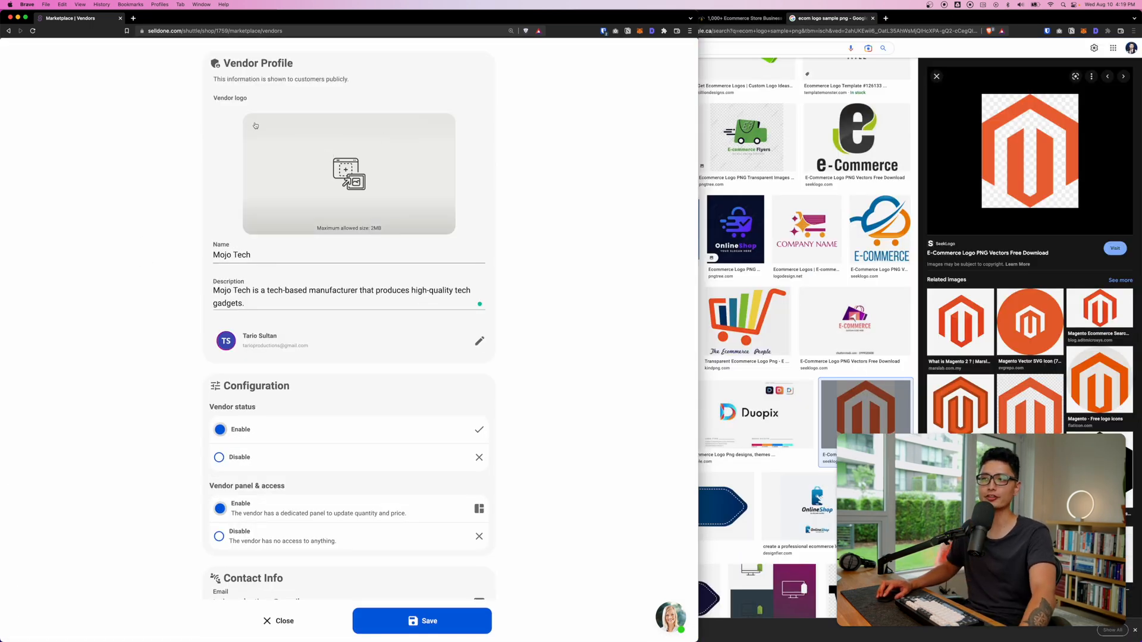
{"action": "left_click_drag", "start_coordinate": [1011, 154], "coordinate": [310, 145]}
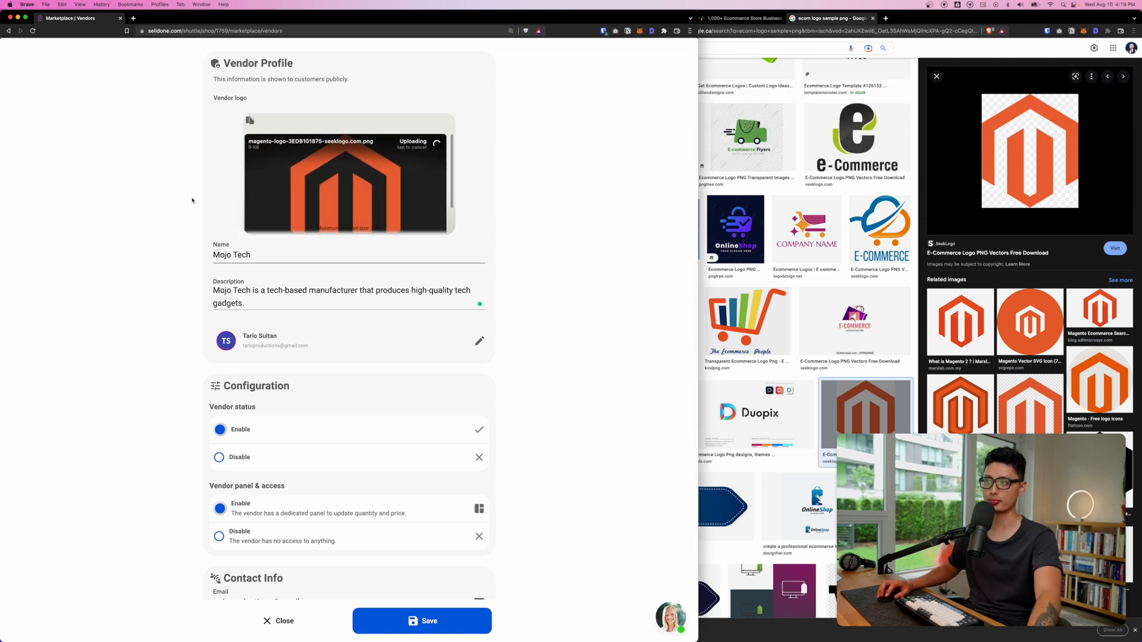
{"action": "scroll", "coordinate": [386, 535], "scroll_direction": "down", "scroll_amount": 1}
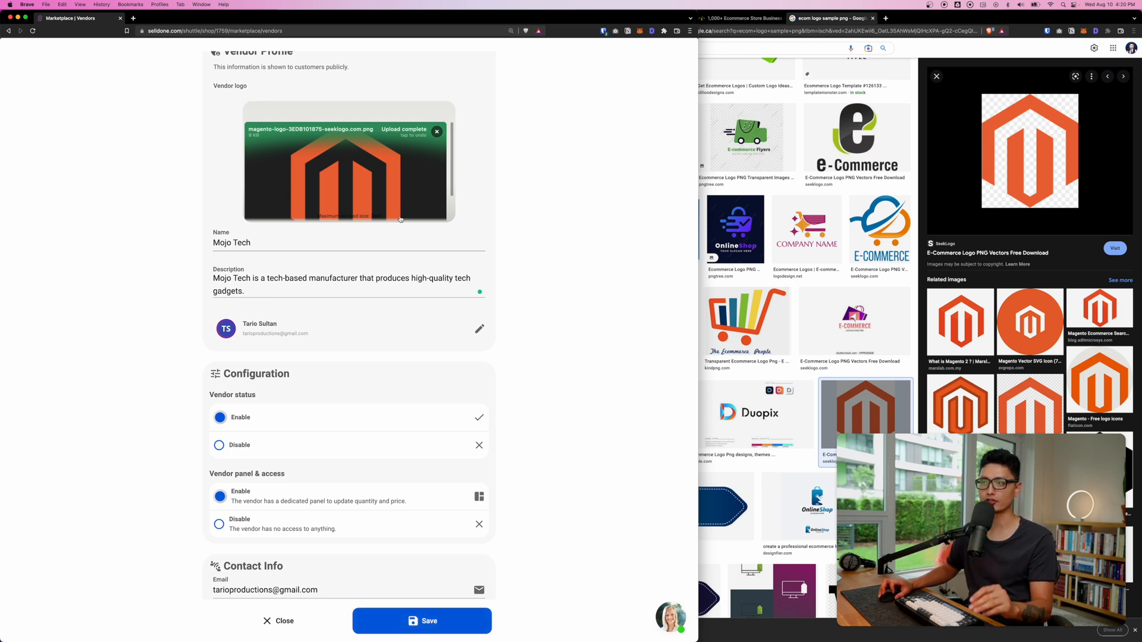
{"action": "scroll", "coordinate": [568, 403], "scroll_direction": "down", "scroll_amount": 5}
{"action": "left_click", "coordinate": [220, 515]}
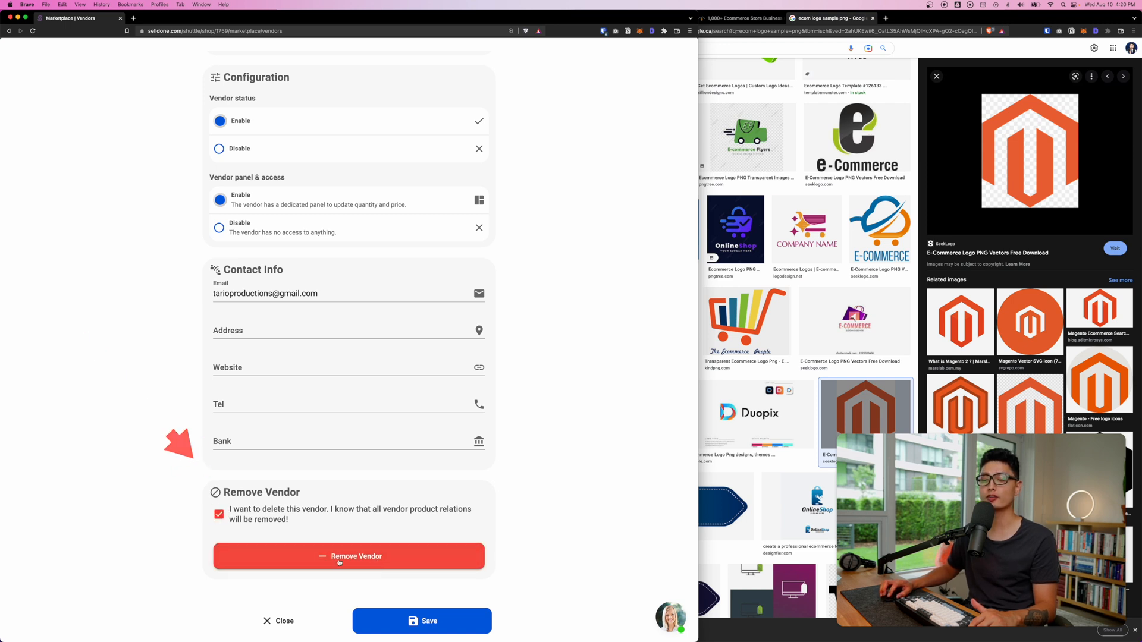
{"action": "left_click", "coordinate": [220, 516]}
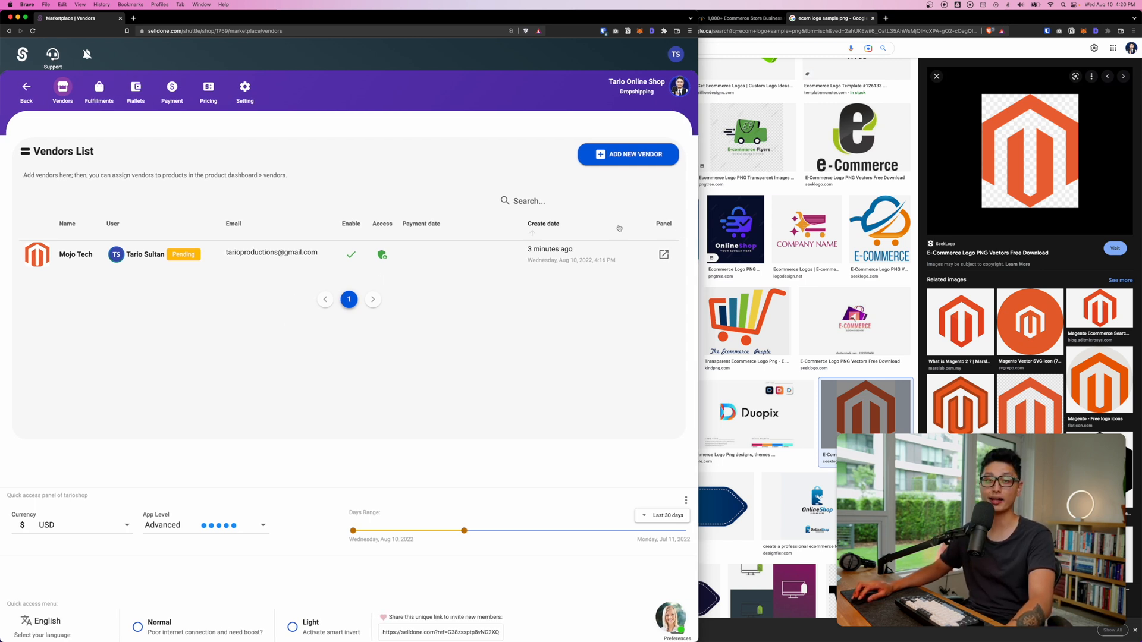
Step: View Mojo Tech's vendor panel in the same browser window as the shop, and return to the vendors list
{"action": "left_click", "coordinate": [664, 254]}
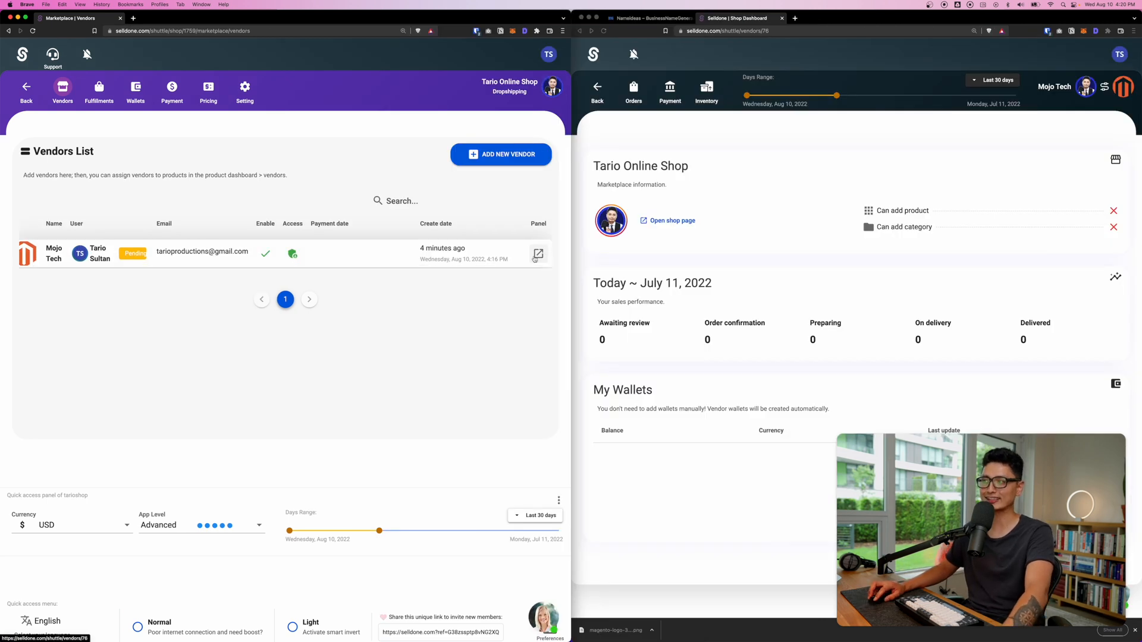
{"action": "left_click_drag", "start_coordinate": [852, 19], "coordinate": [395, 18]}
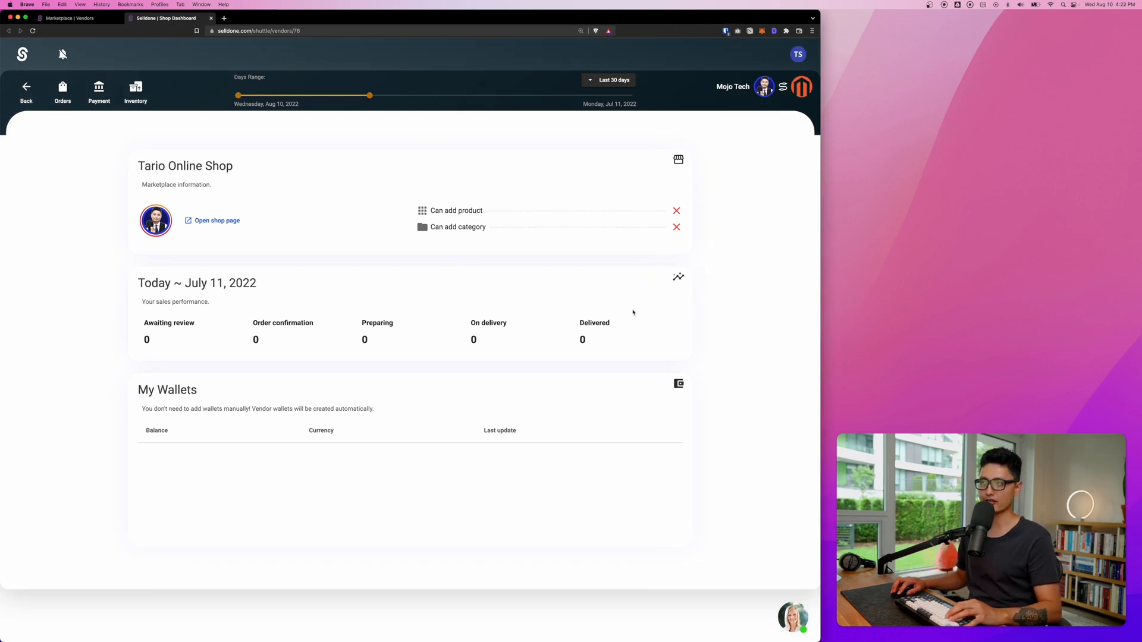
{"action": "key", "text": "super+1"}
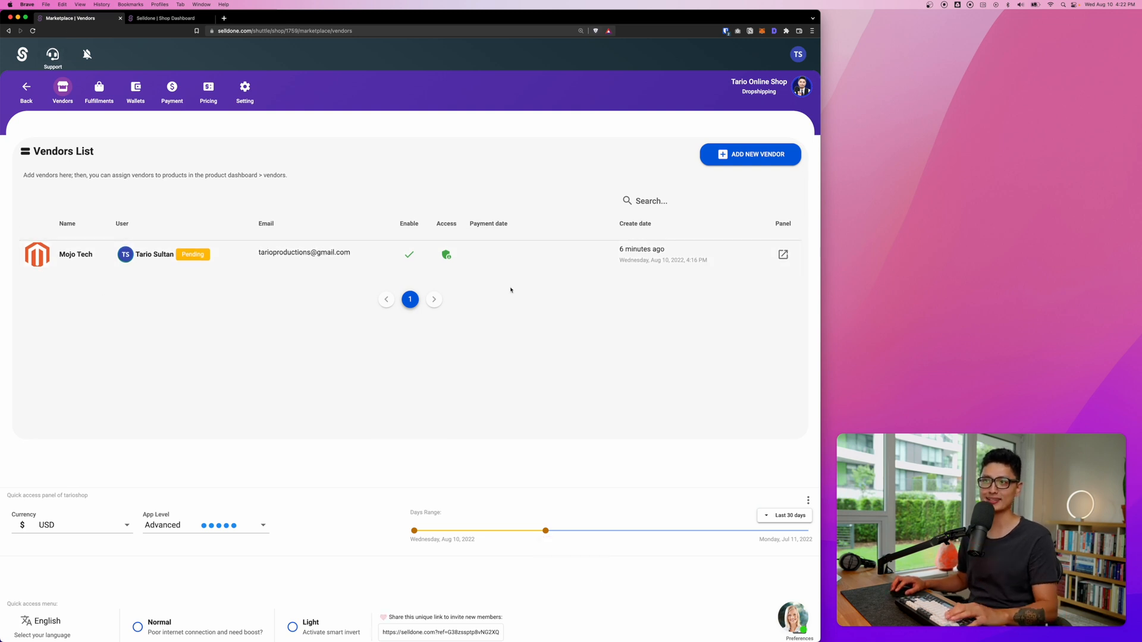
Step: Examine the marketplace's Payments History page and its description of vendor accounting
{"action": "left_click", "coordinate": [173, 89]}
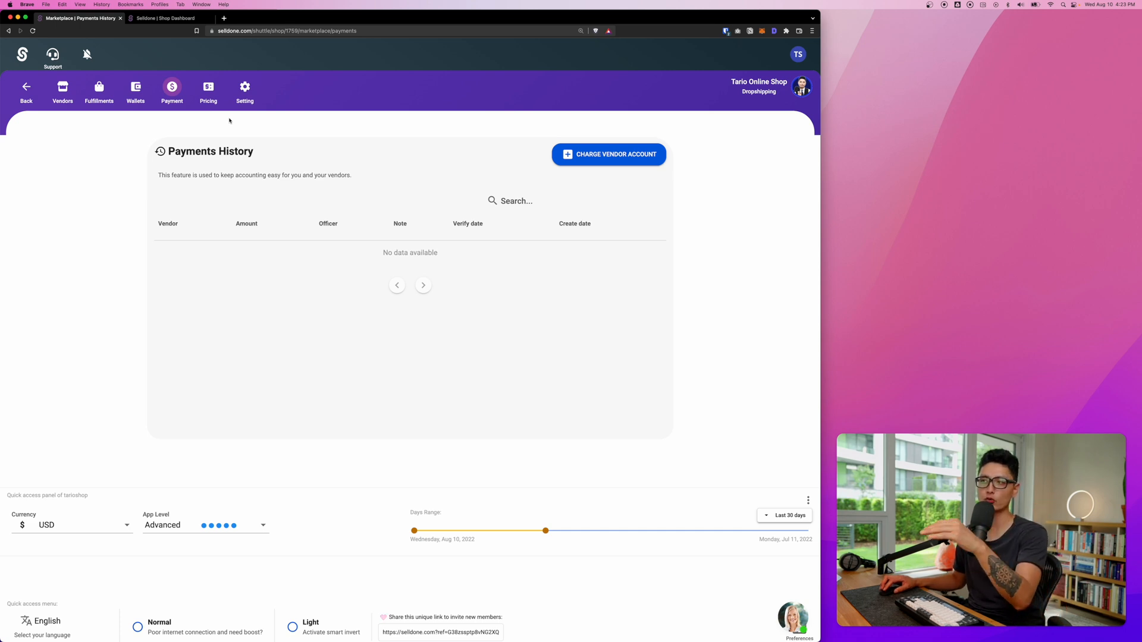
{"action": "key", "text": "super+equal"}
{"action": "key", "text": "super+equal"}
{"action": "left_click_drag", "start_coordinate": [209, 200], "coordinate": [315, 207]}
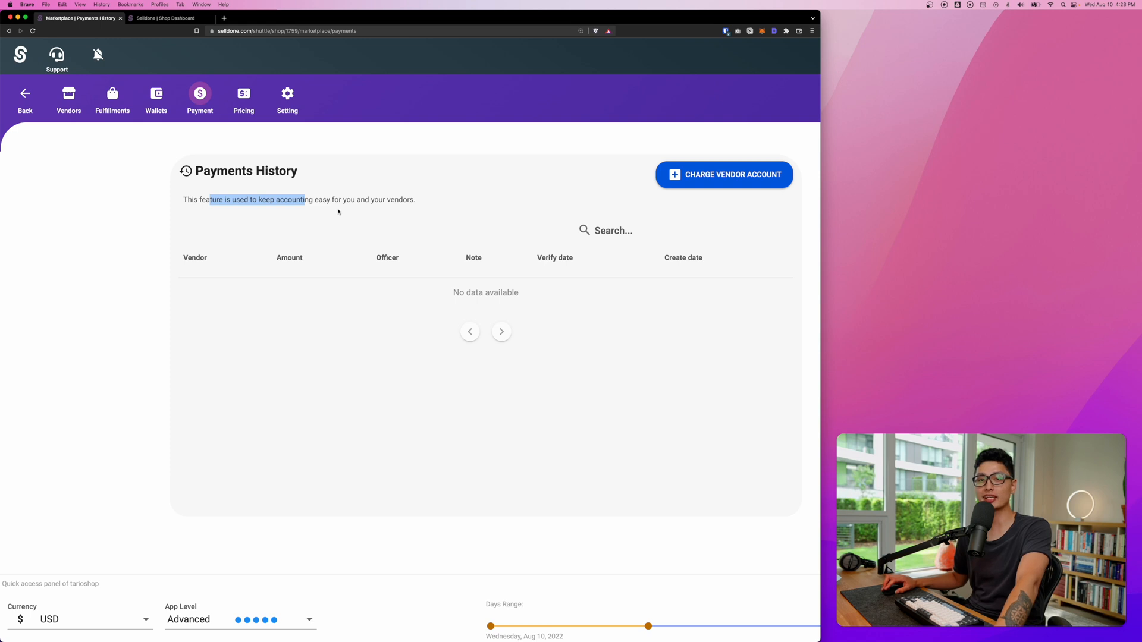
{"action": "key", "text": "super+minus"}
{"action": "key", "text": "super+minus"}
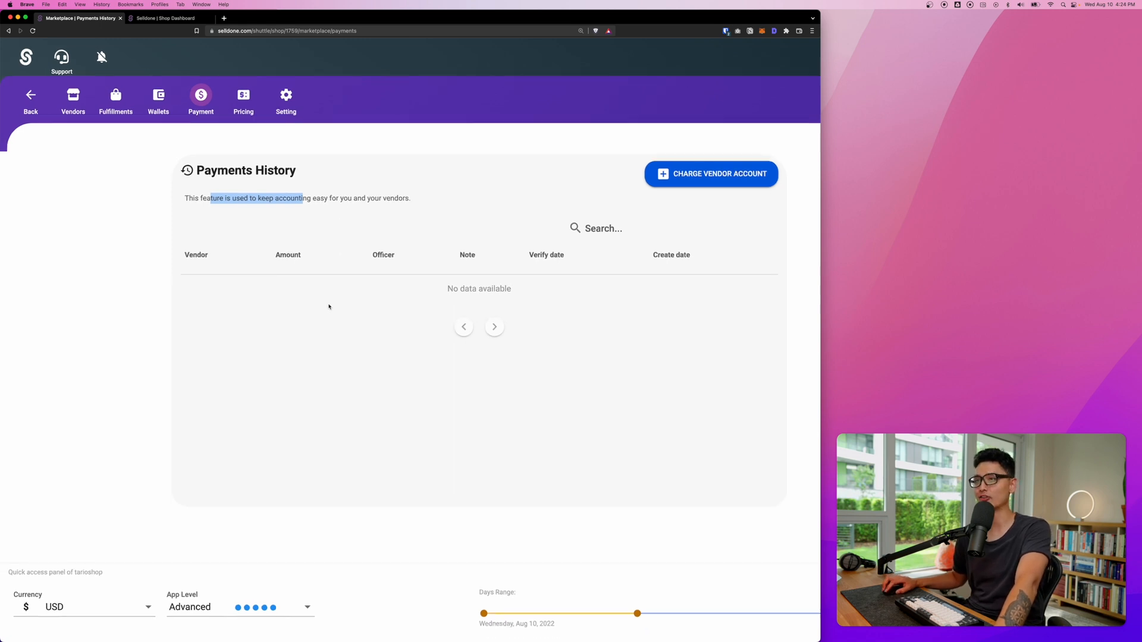
Step: Add two marketplace pricing plans: Tech Products with 8% commission and Beauty Products with 5% commission
{"action": "left_click", "coordinate": [214, 96]}
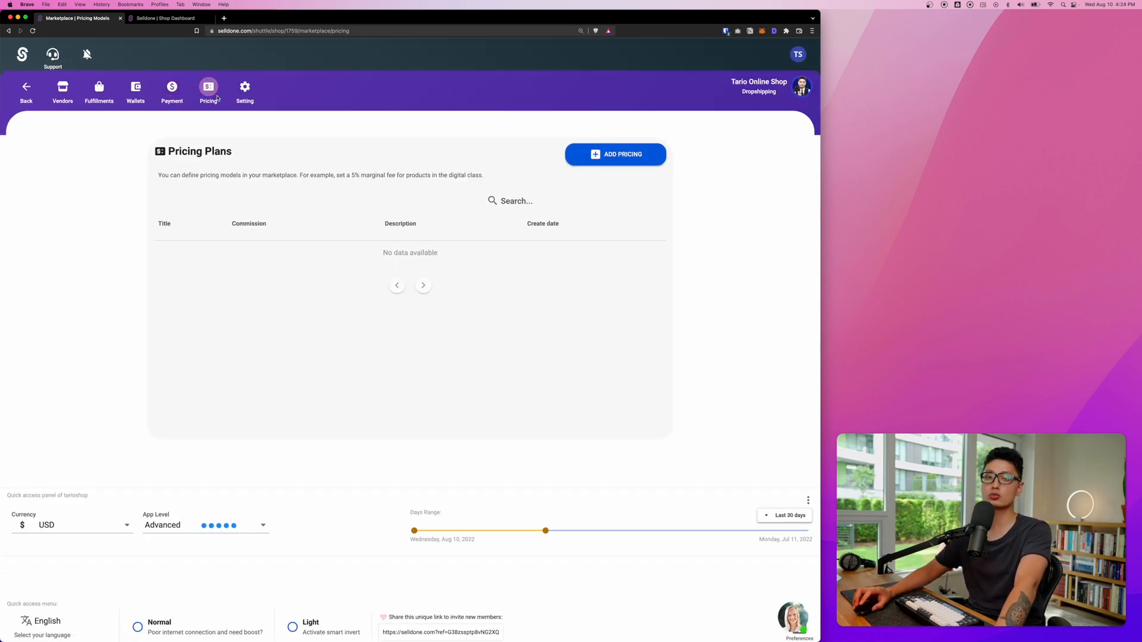
{"action": "left_click_drag", "start_coordinate": [161, 156], "coordinate": [255, 158]}
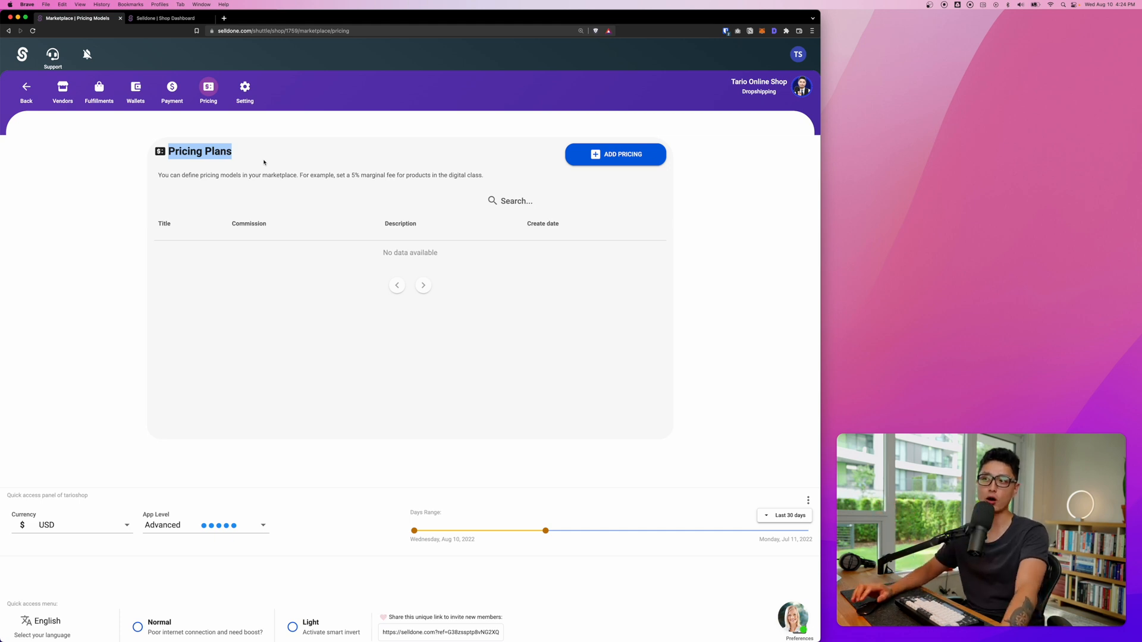
{"action": "left_click", "coordinate": [634, 156]}
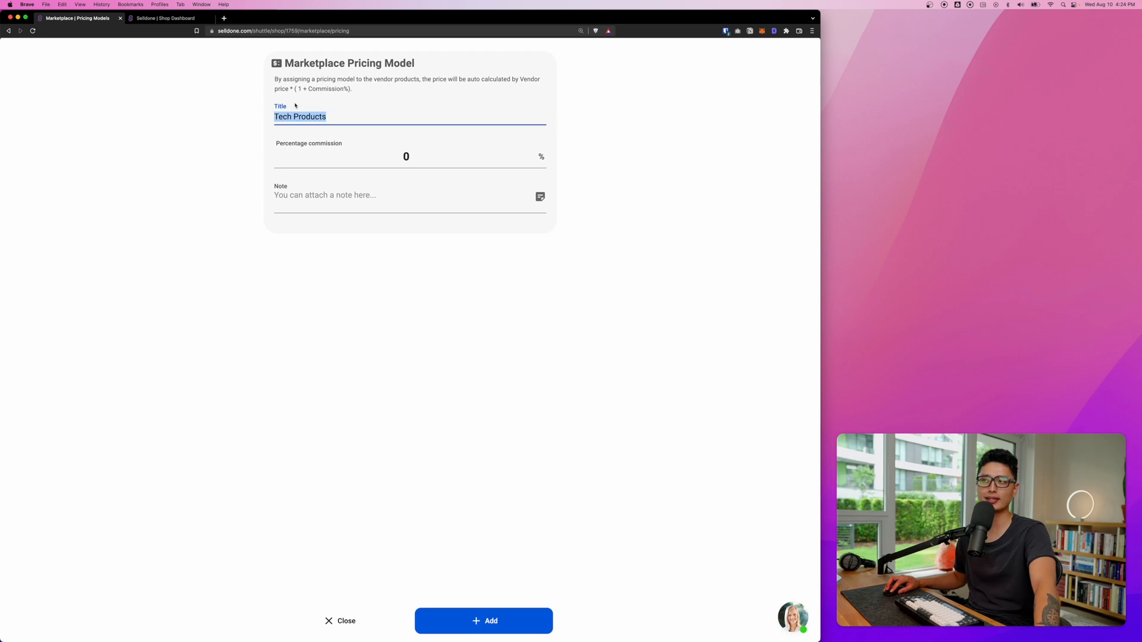
{"action": "left_click", "coordinate": [357, 119]}
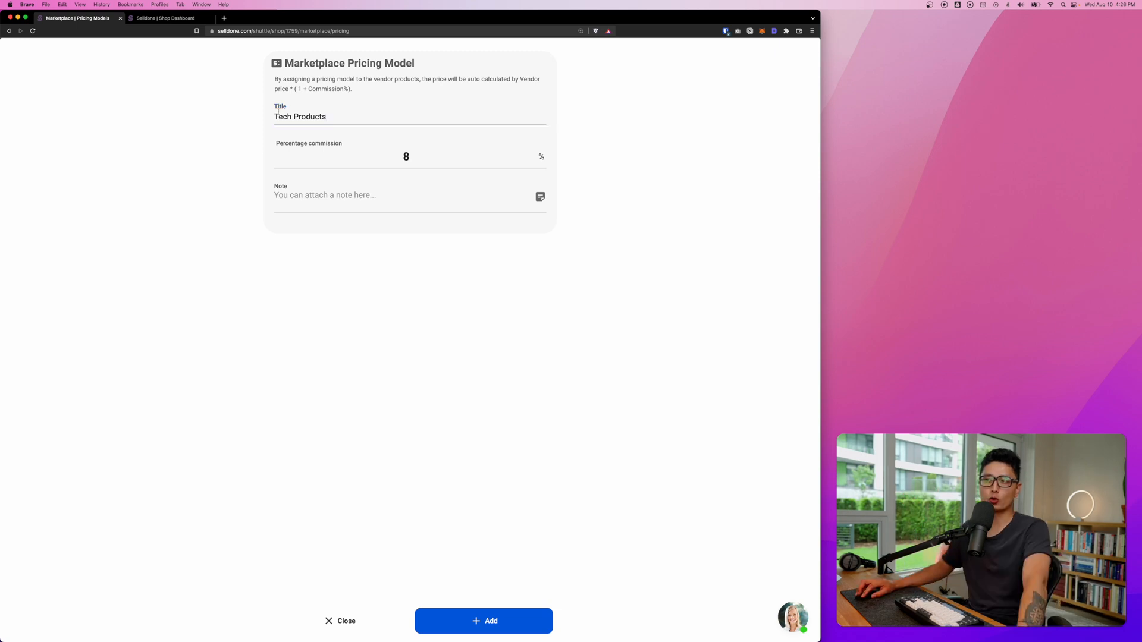
{"action": "left_click", "coordinate": [406, 156]}
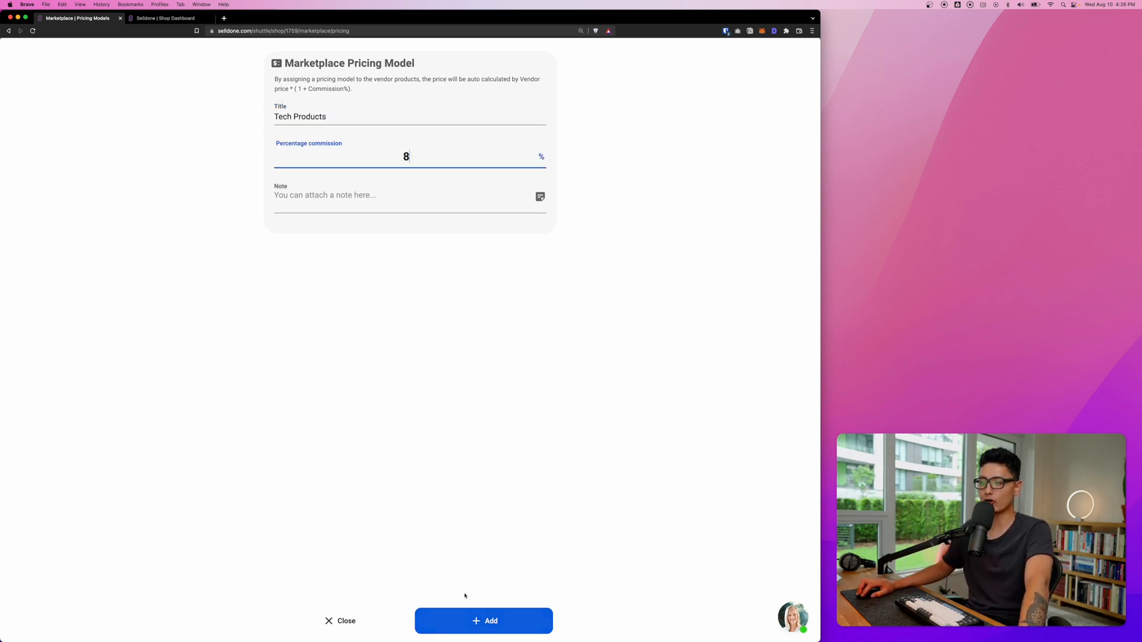
{"action": "left_click", "coordinate": [497, 634]}
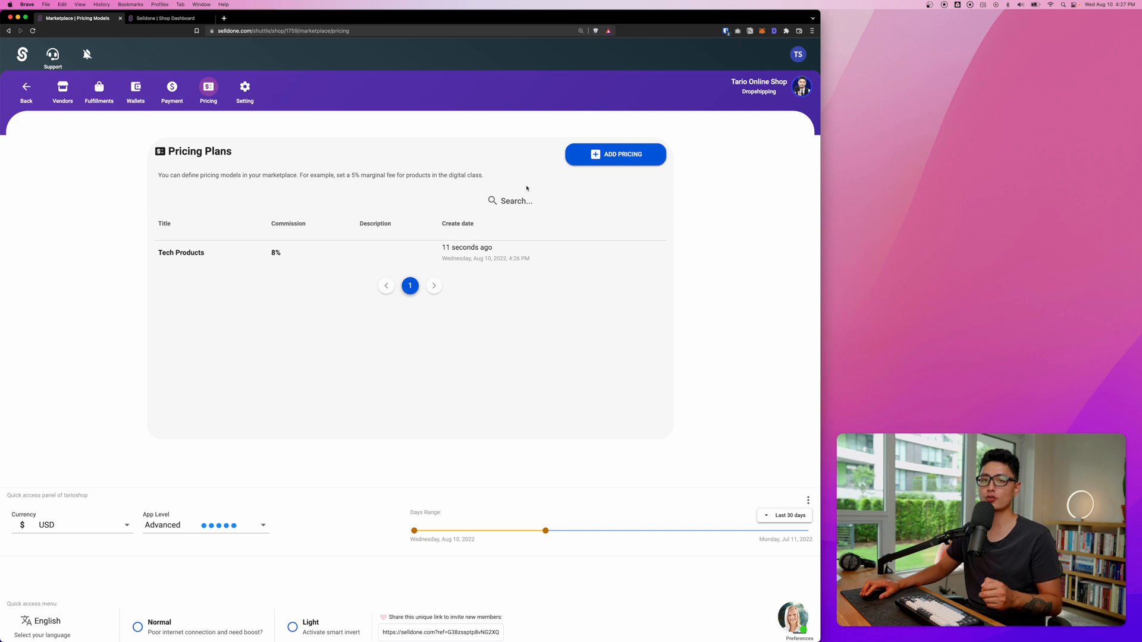
{"action": "left_click", "coordinate": [629, 162]}
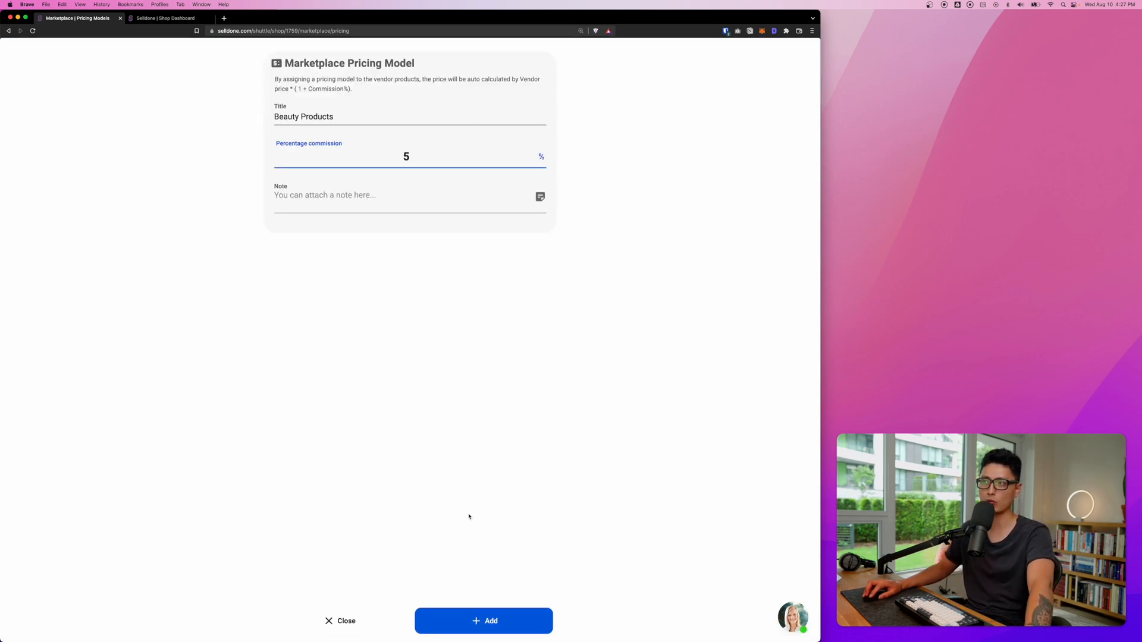
{"action": "left_click", "coordinate": [491, 621]}
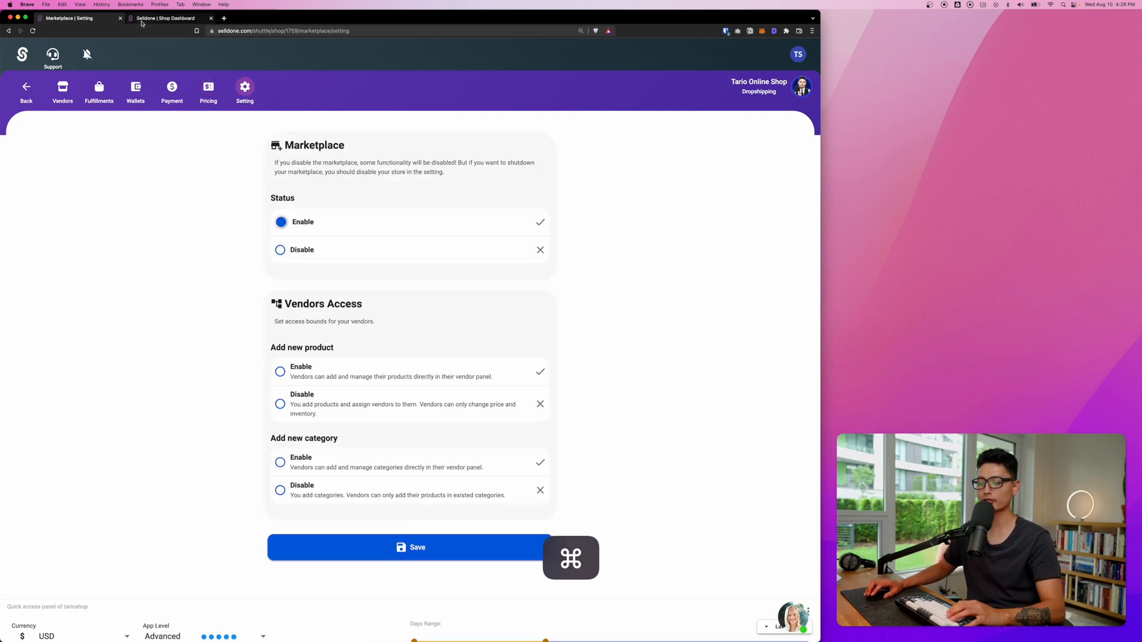
Step: Check the add-product and add-category permissions in Mojo Tech's vendor panel, and return to the marketplace settings
{"action": "key", "text": "super+2"}
{"action": "left_click_drag", "start_coordinate": [430, 211], "coordinate": [485, 229]}
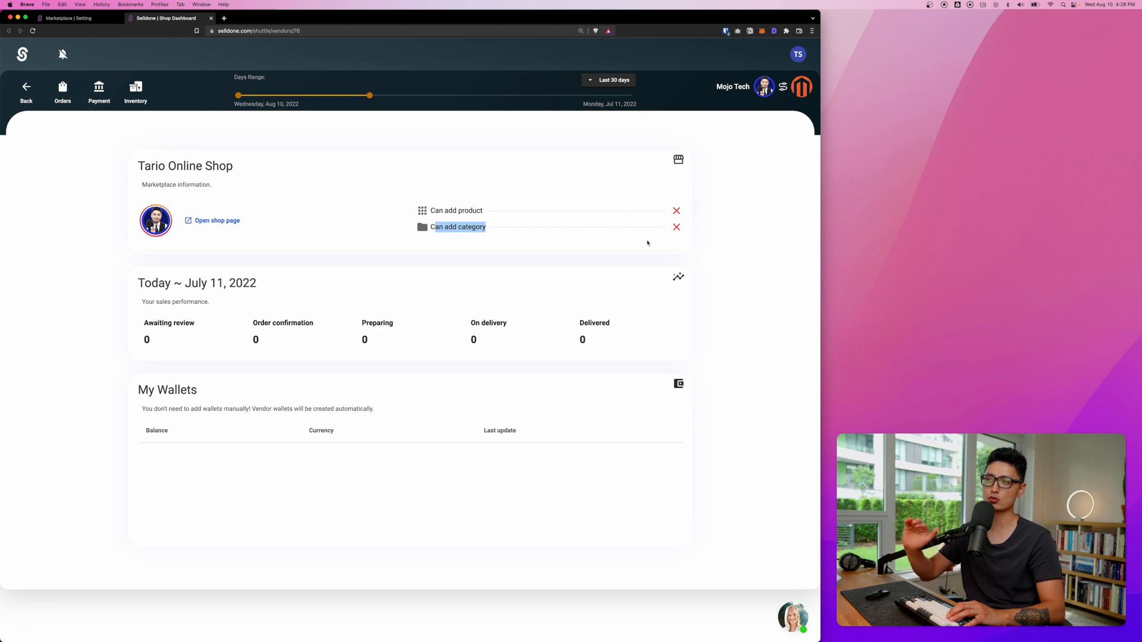
{"action": "key", "text": "super+1"}
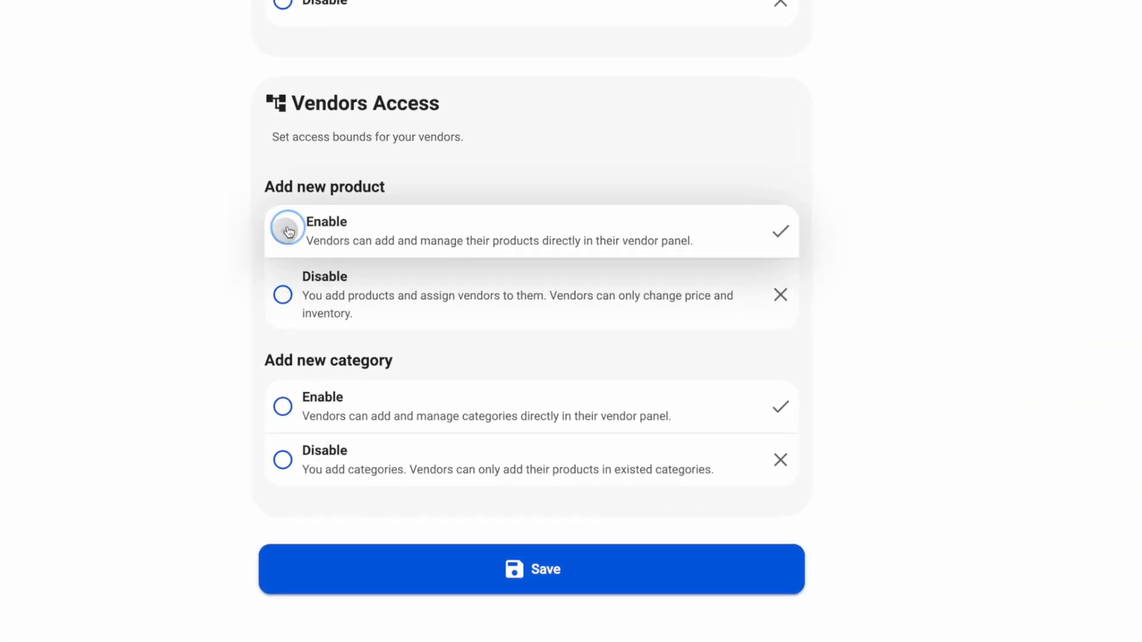
Step: Enable vendors to add new products and new categories in the marketplace's Vendors Access settings, and save
{"action": "left_click", "coordinate": [280, 374]}
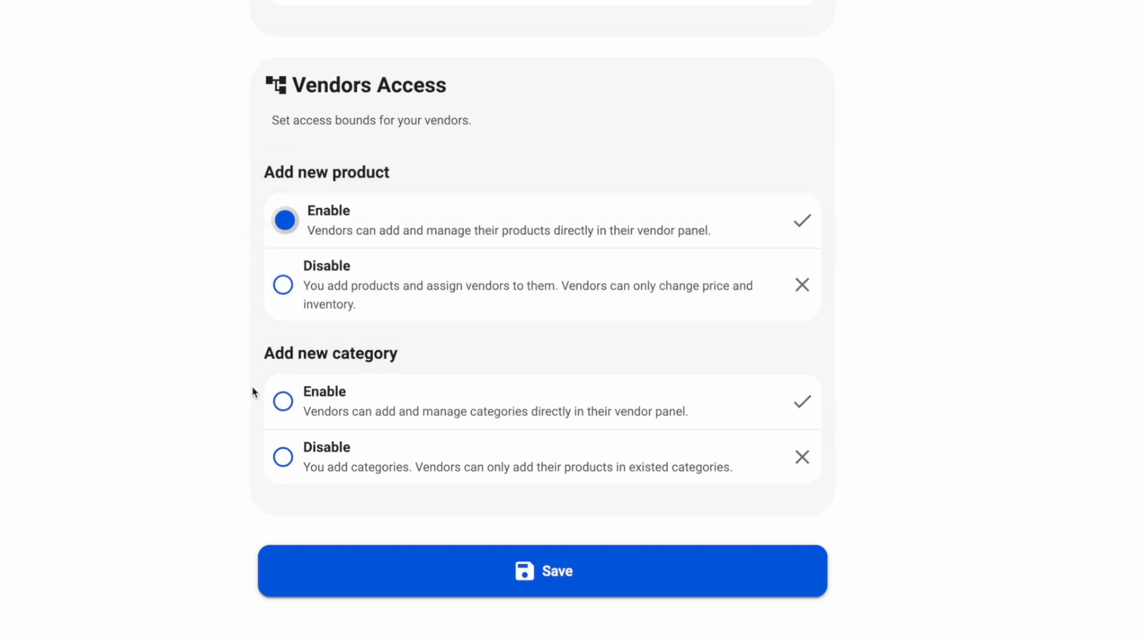
{"action": "left_click", "coordinate": [286, 400]}
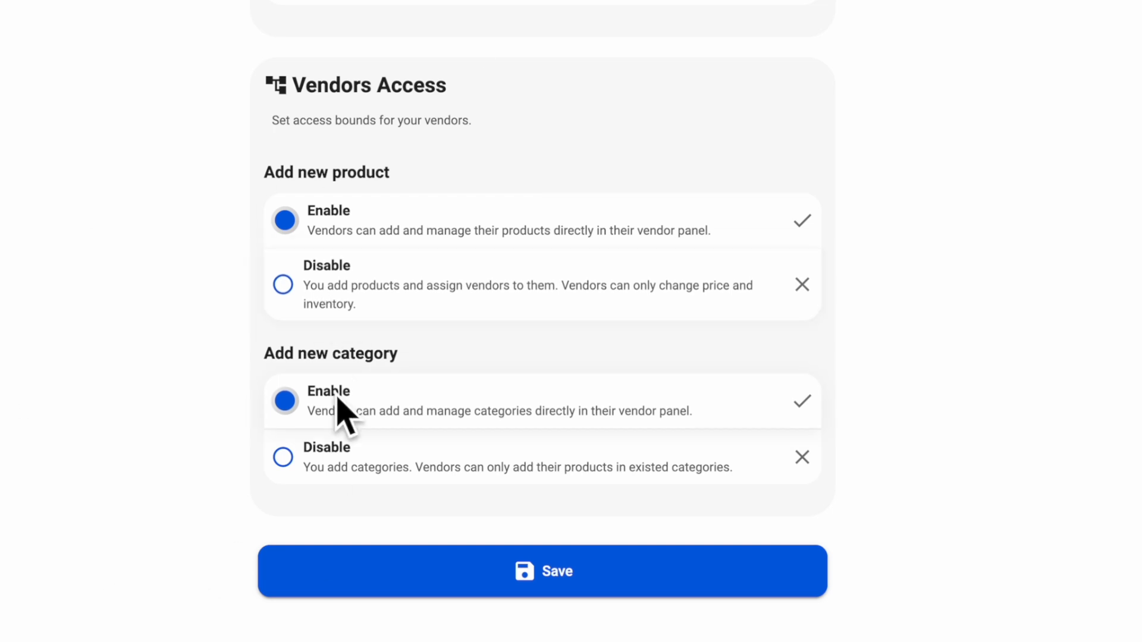
{"action": "left_click", "coordinate": [601, 573]}
{"action": "key", "text": "super+1"}
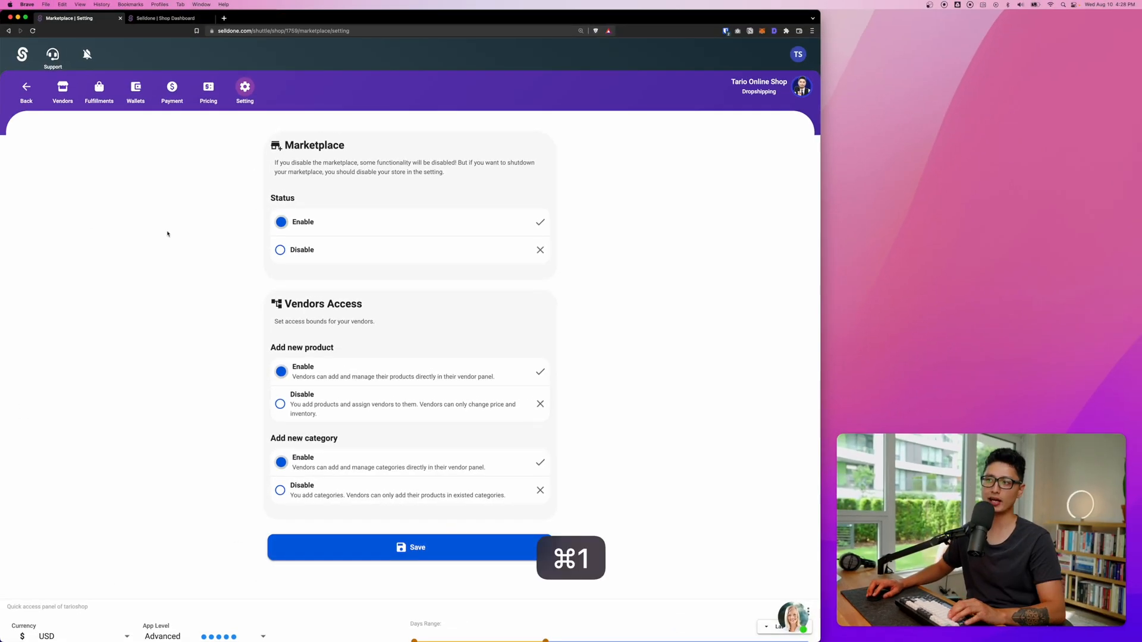
Step: Reload Mojo Tech's vendor panel and examine its add-product and add-category permissions
{"action": "key", "text": "super+2"}
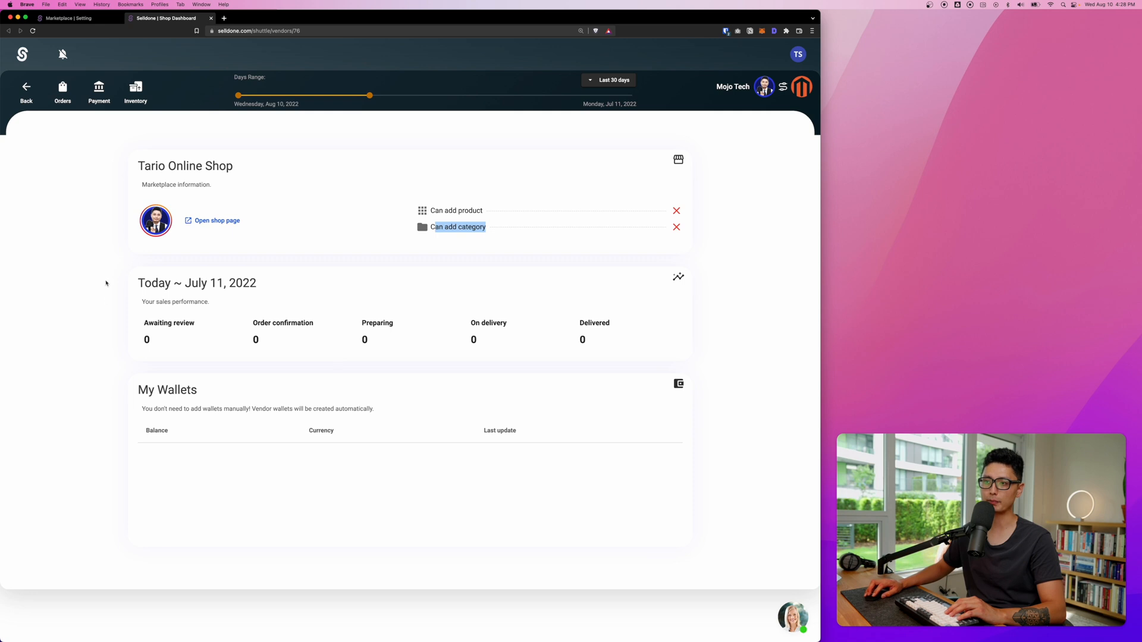
{"action": "key", "text": "super+r"}
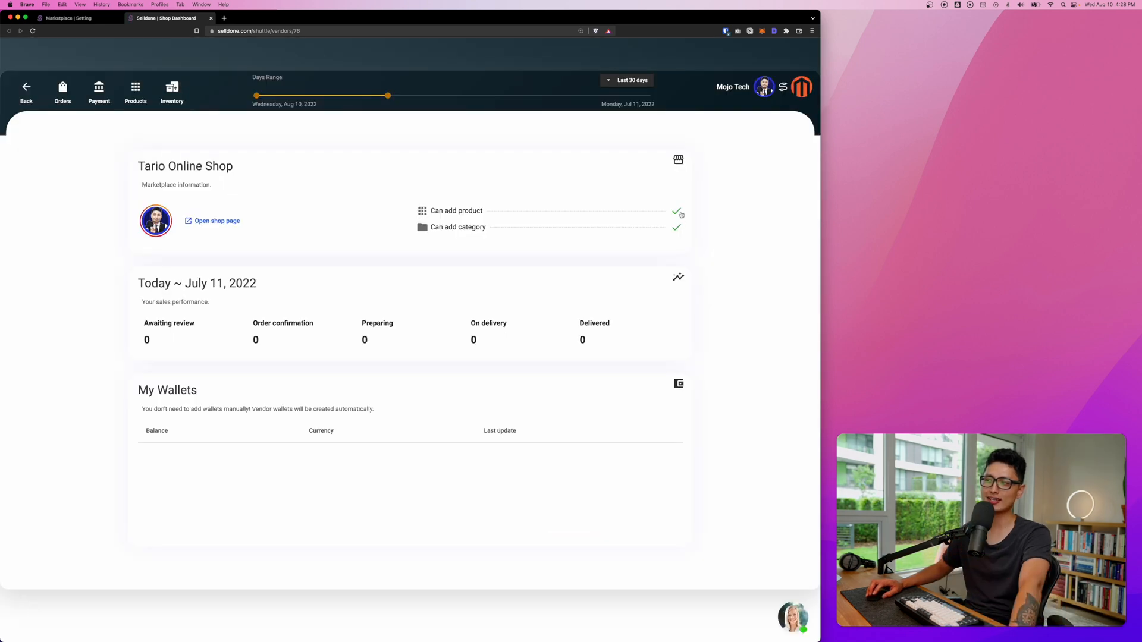
{"action": "scroll", "coordinate": [679, 222], "scroll_direction": "up", "scroll_amount": 5}
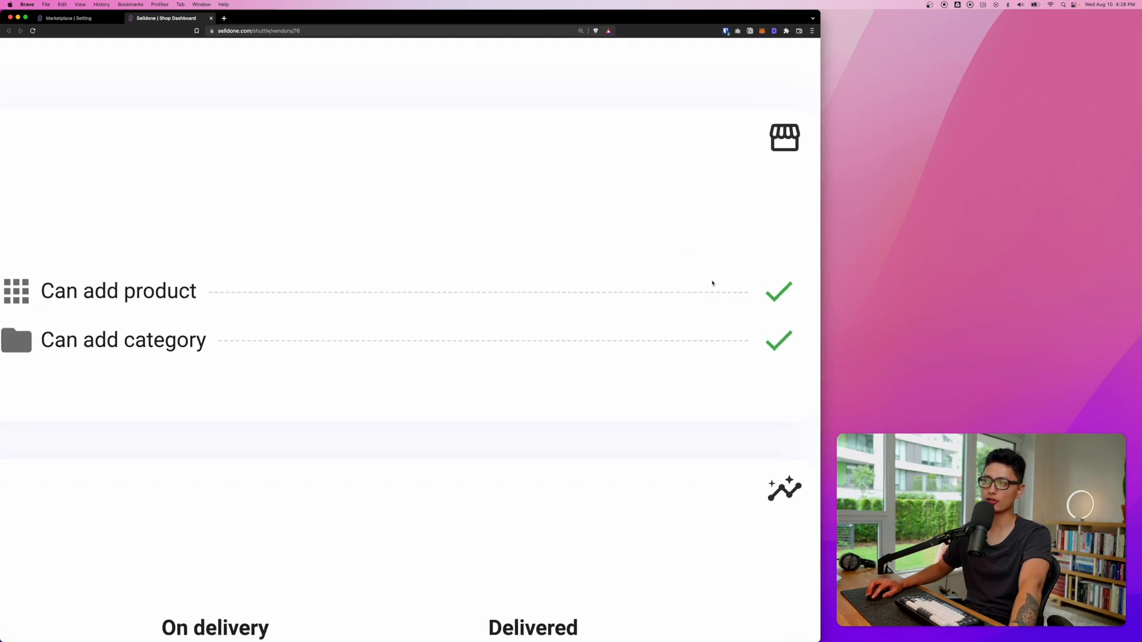
{"action": "scroll", "coordinate": [711, 283], "scroll_direction": "right", "scroll_amount": 1}
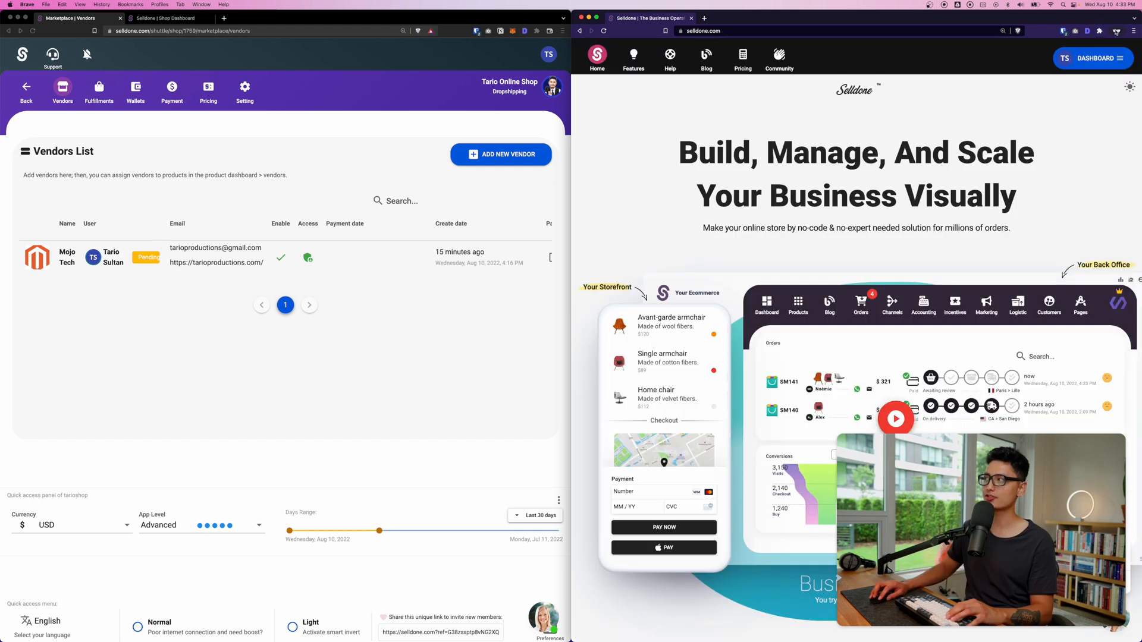
Step: Accept Mojo Tech's pending vendor invitation from the vendor user's account in the private window, and refresh the shop's vendors list
{"action": "left_click", "coordinate": [1117, 31]}
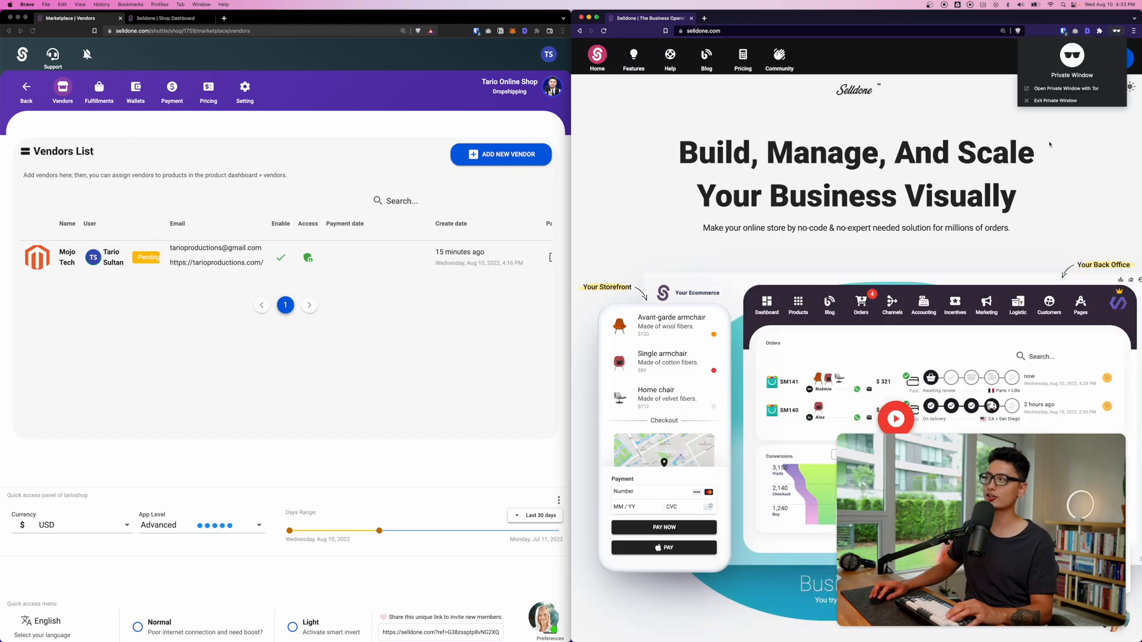
{"action": "left_click", "coordinate": [828, 196]}
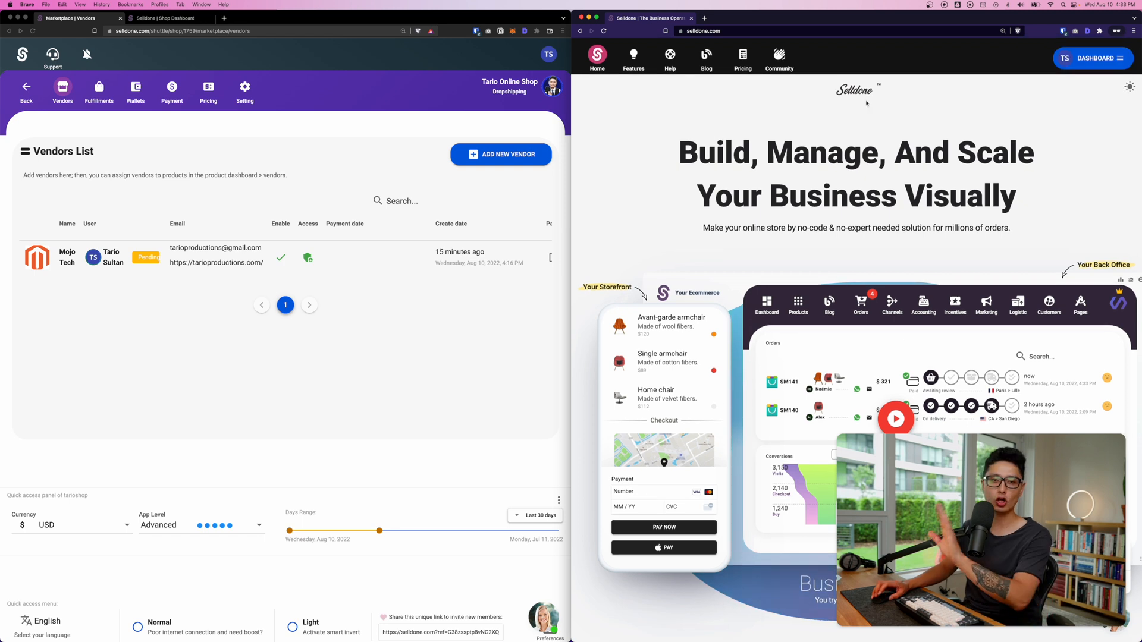
{"action": "left_click", "coordinate": [167, 302]}
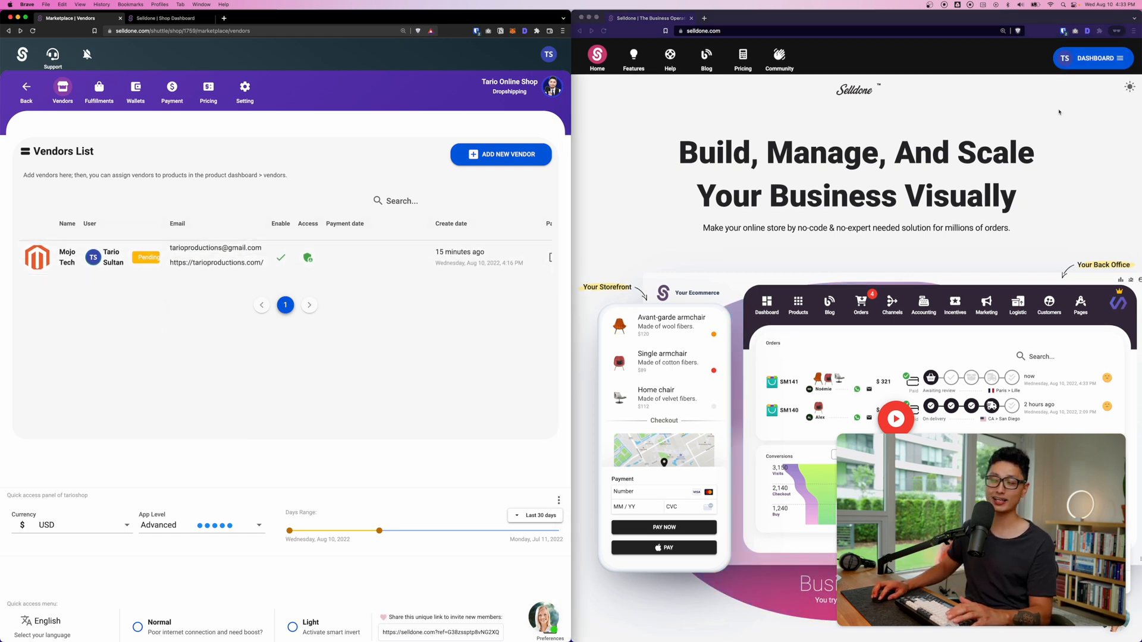
{"action": "left_click", "coordinate": [1103, 64]}
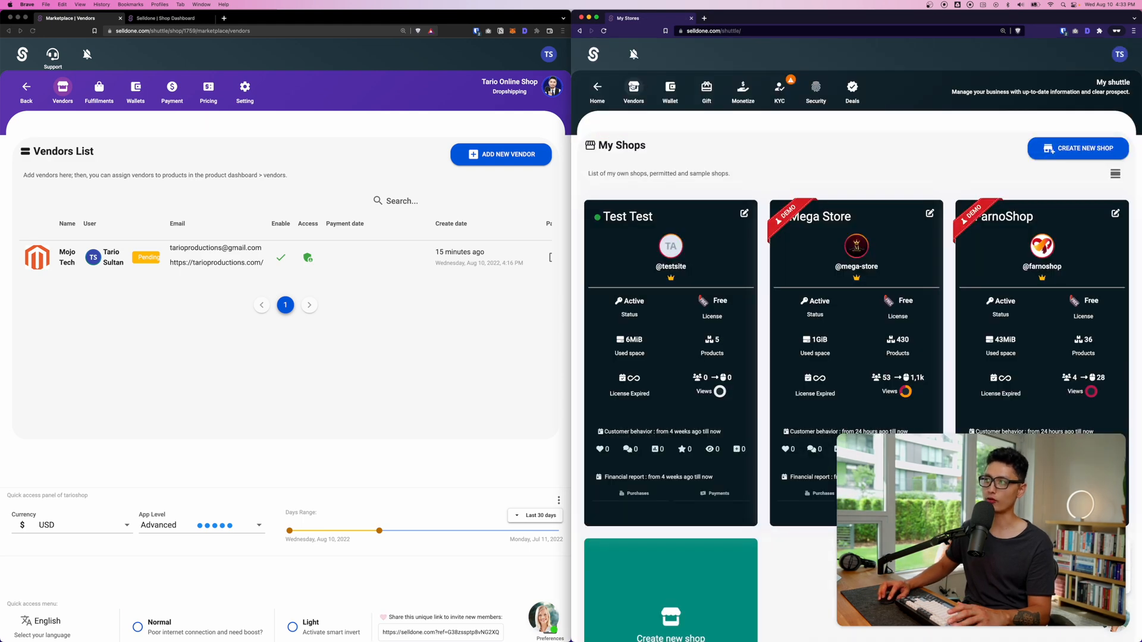
{"action": "left_click", "coordinate": [634, 88]}
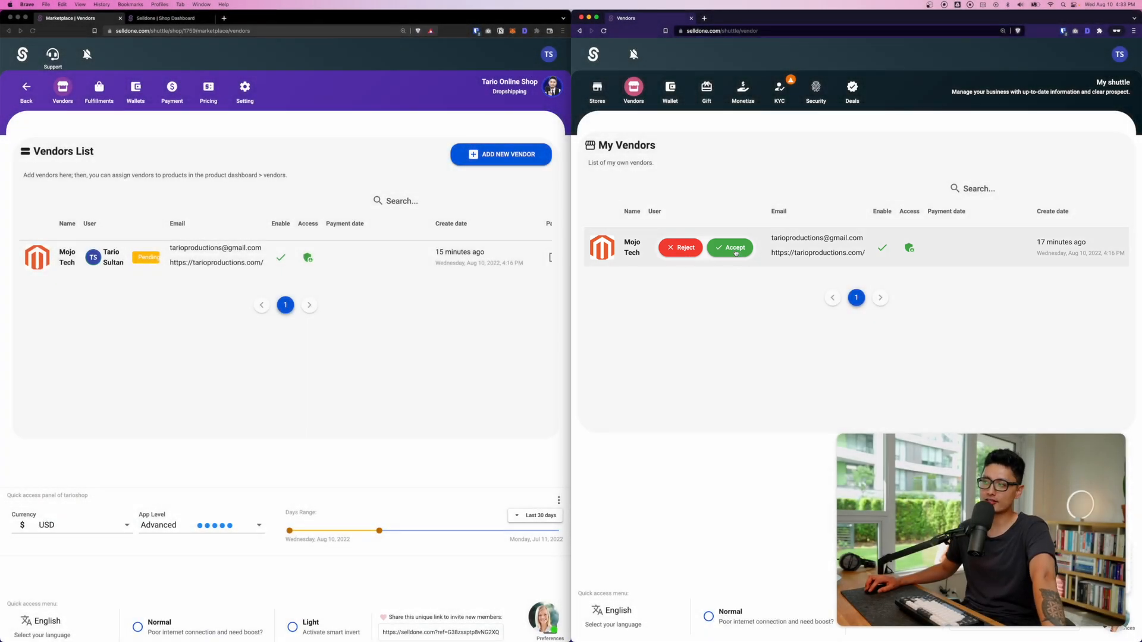
{"action": "left_click", "coordinate": [736, 252]}
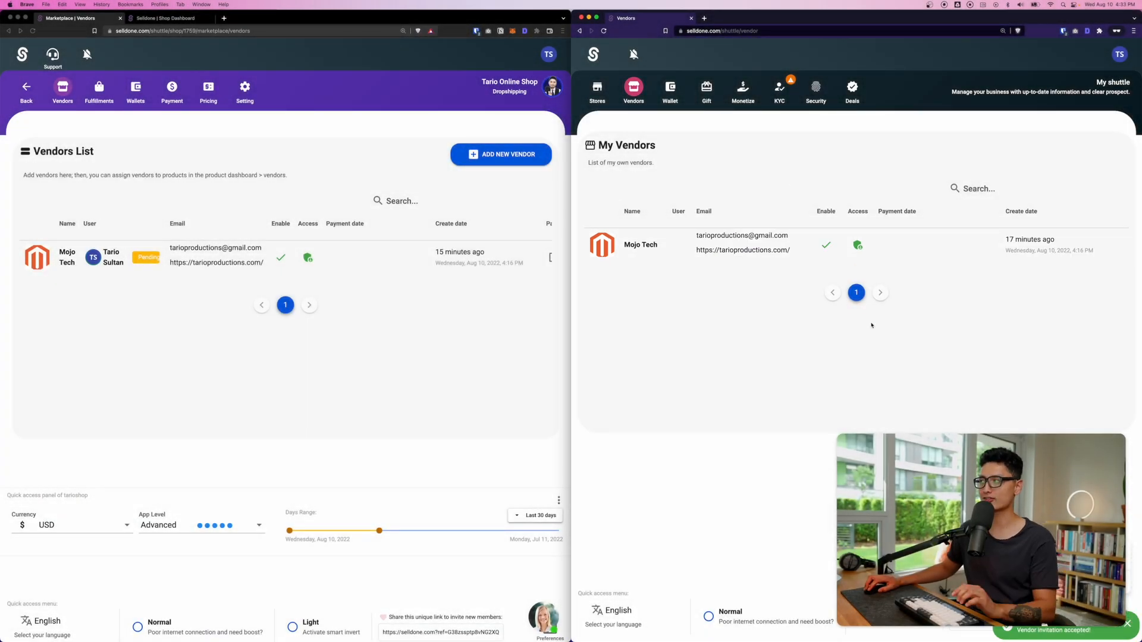
{"action": "left_click", "coordinate": [445, 361]}
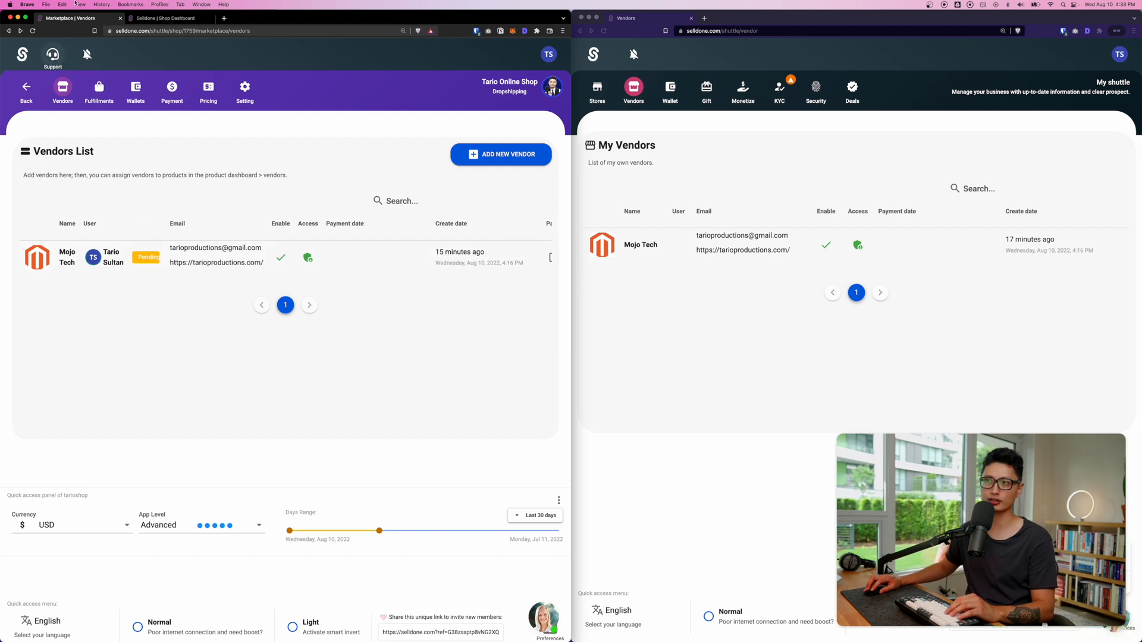
{"action": "key", "text": "super+r"}
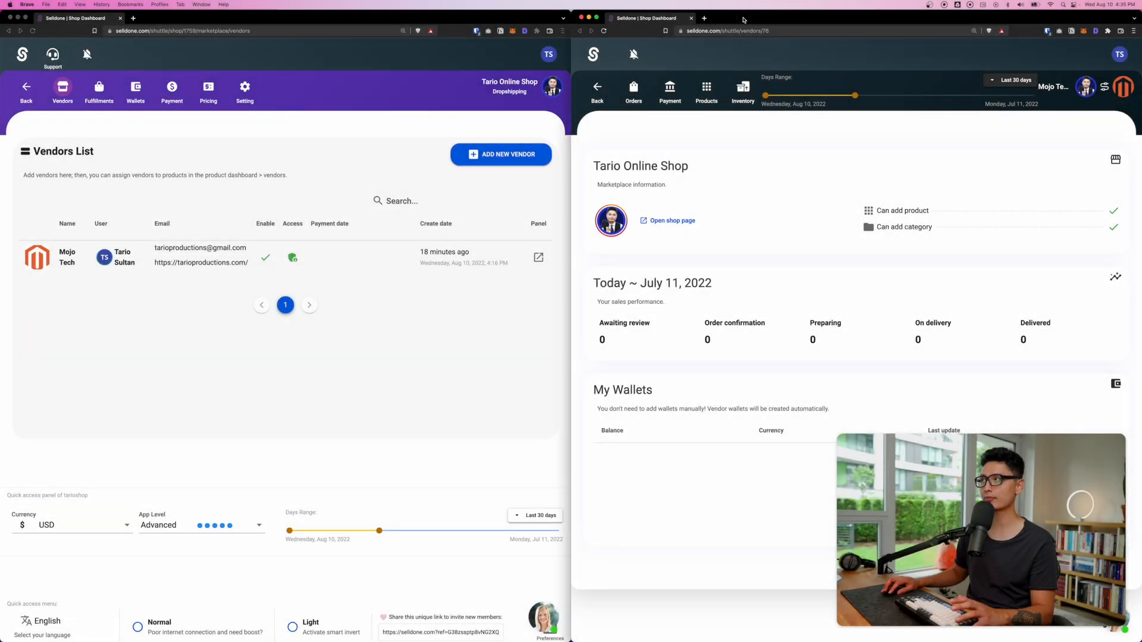
Step: Enlarge the vendor's window and look through Mojo Tech's orders and the Tech Gear category in its products list
{"action": "double_click", "coordinate": [743, 19]}
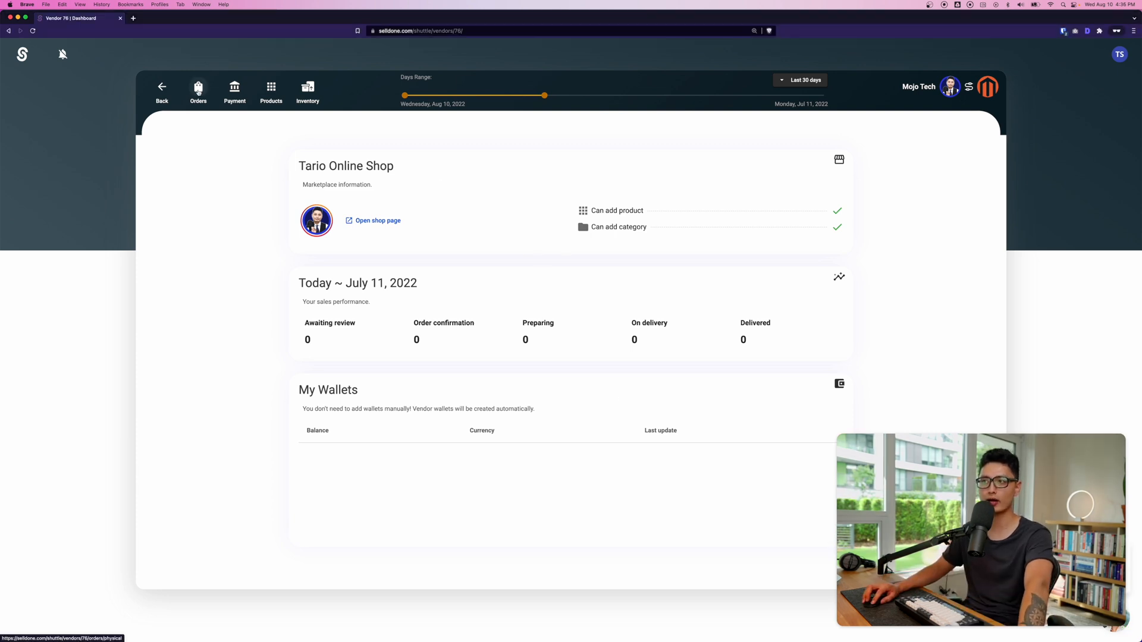
{"action": "left_click", "coordinate": [201, 87]}
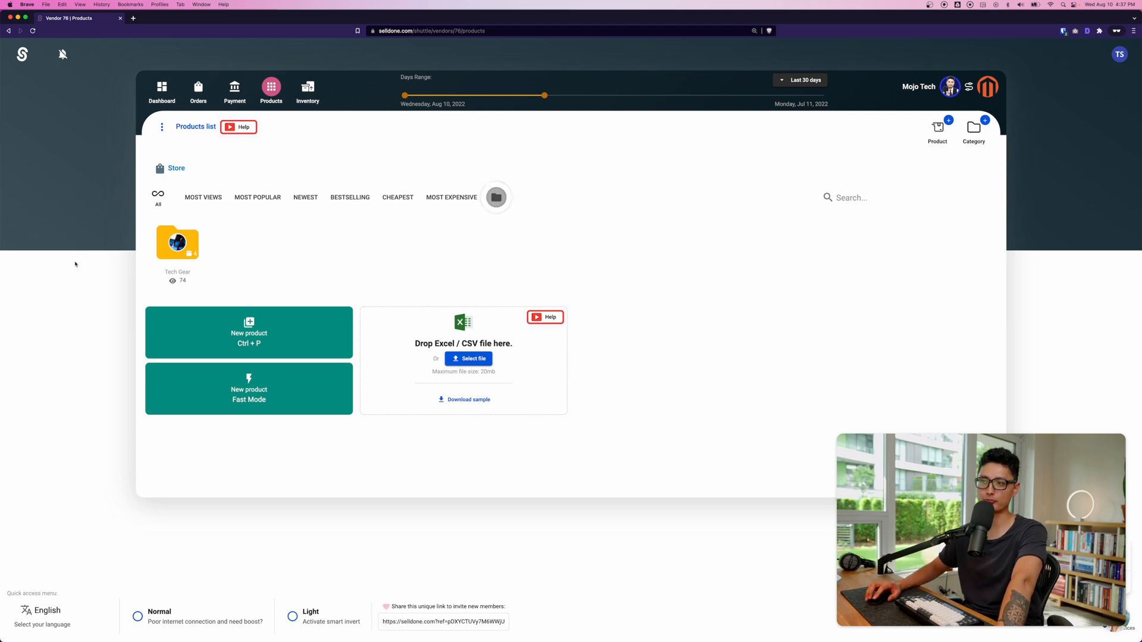
{"action": "left_click", "coordinate": [180, 255]}
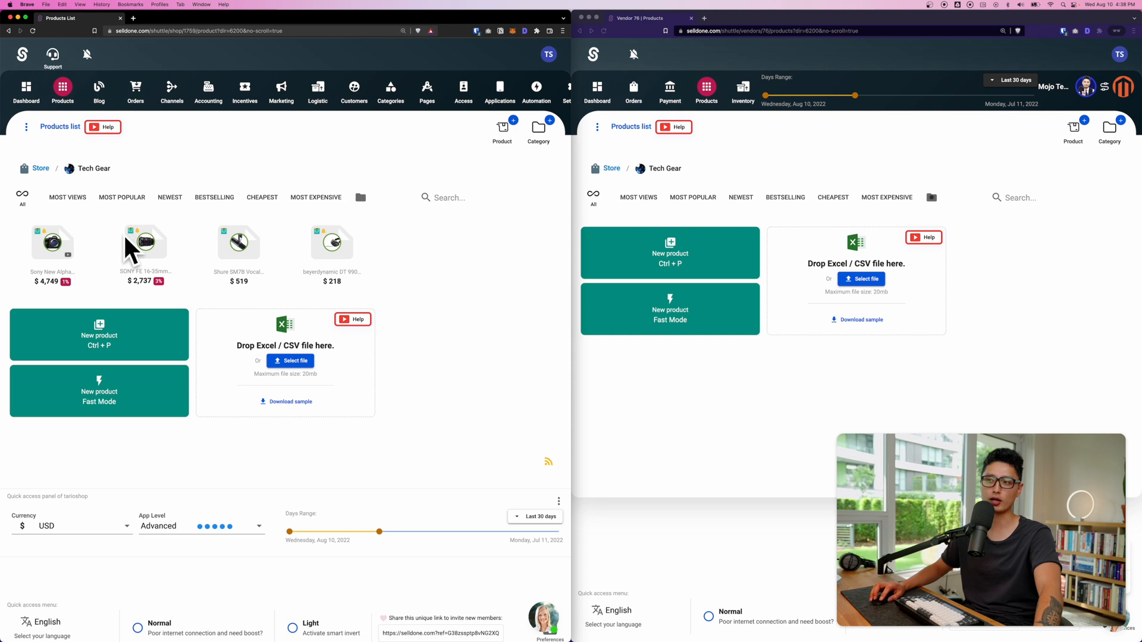
Step: Start a new vendor assignment for the Sony New Alpha 7S III Full-Frame in the shop and choose Mojo Tech as its vendor
{"action": "left_click", "coordinate": [90, 330]}
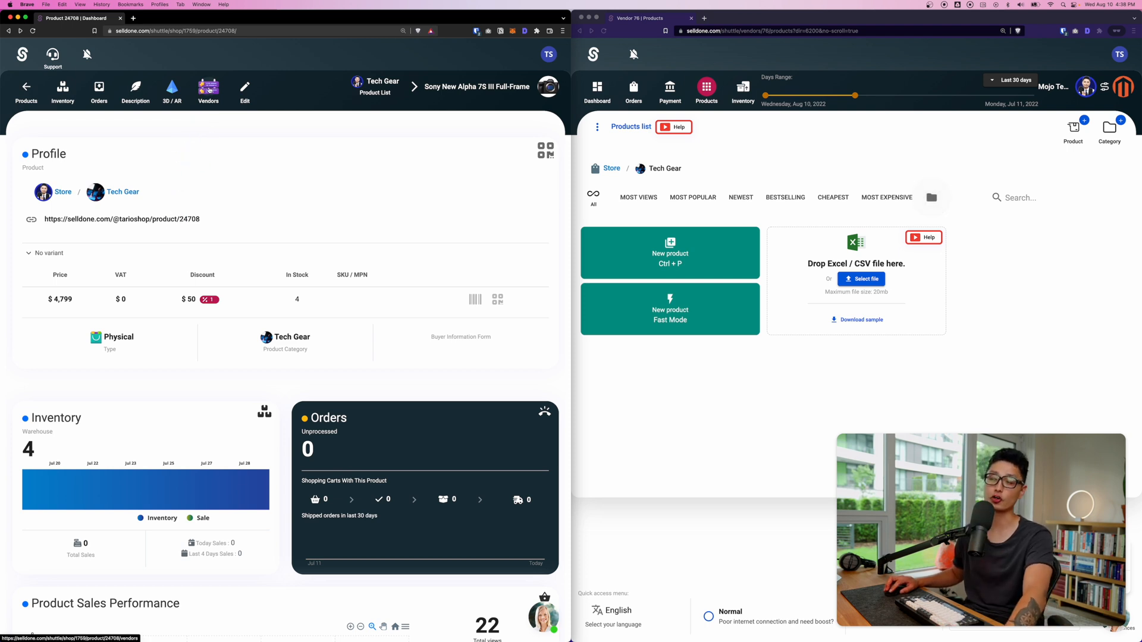
{"action": "left_click", "coordinate": [209, 90]}
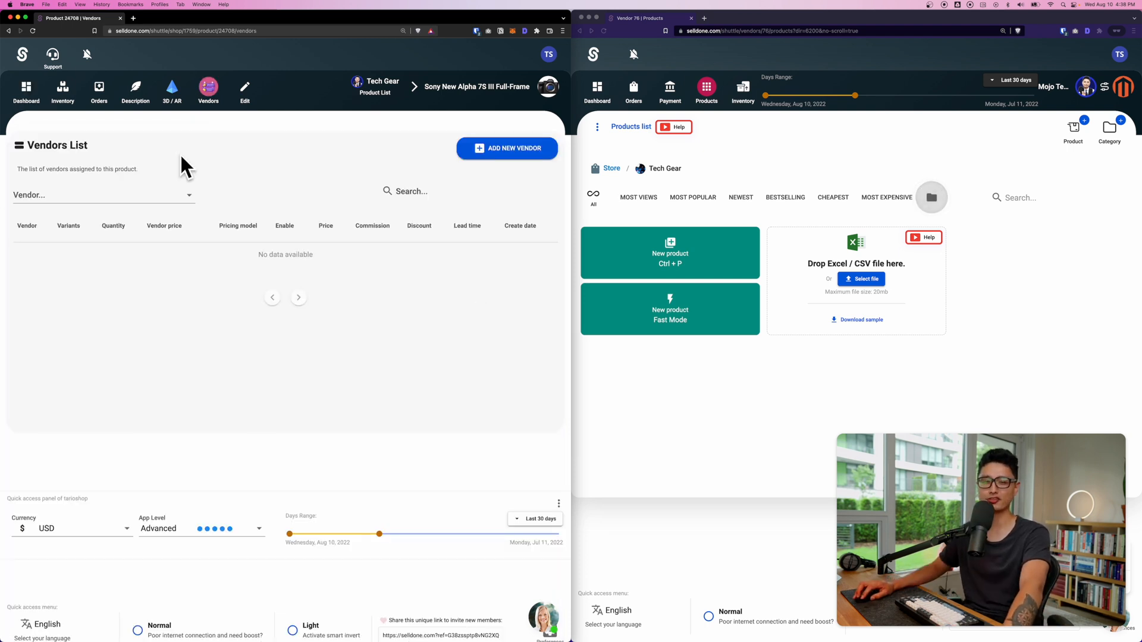
{"action": "left_click", "coordinate": [523, 149]}
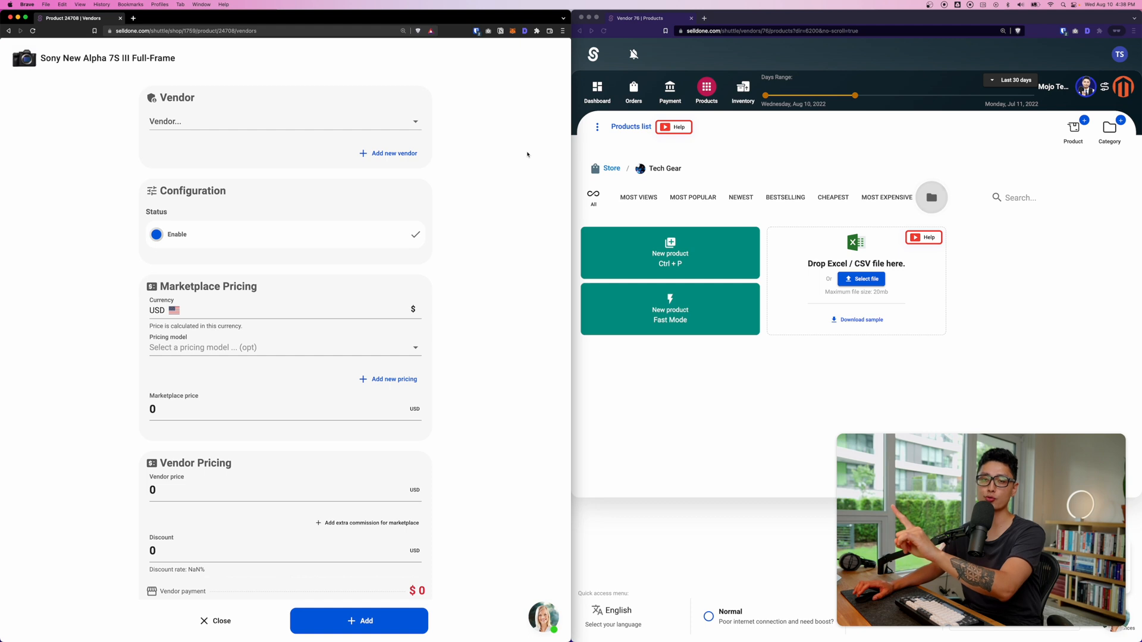
{"action": "left_click", "coordinate": [158, 117]}
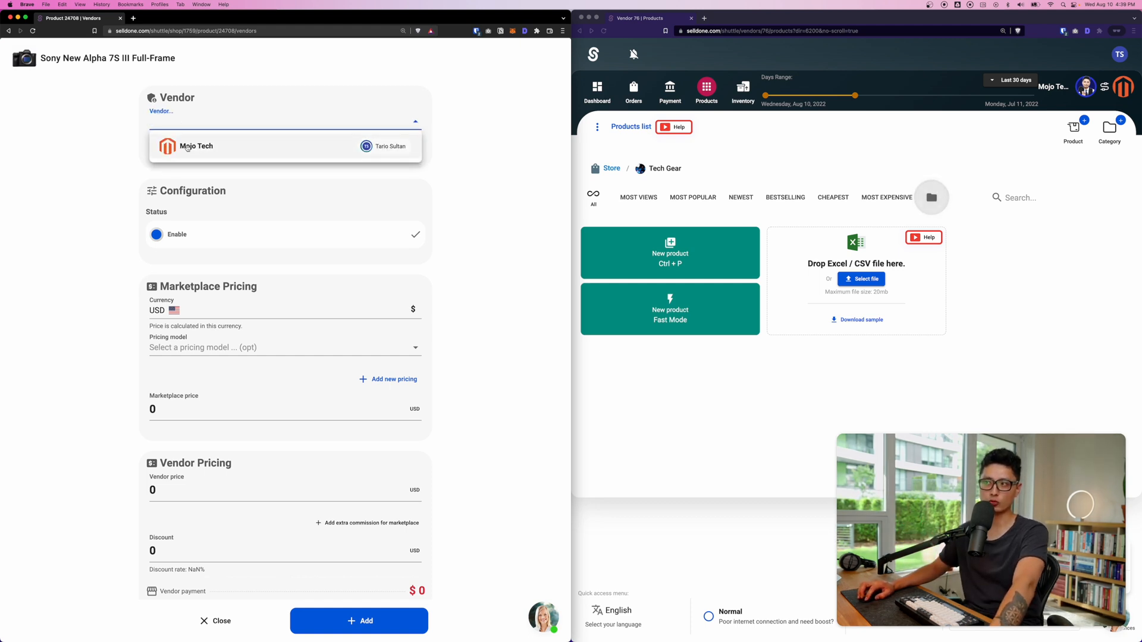
{"action": "left_click", "coordinate": [187, 147]}
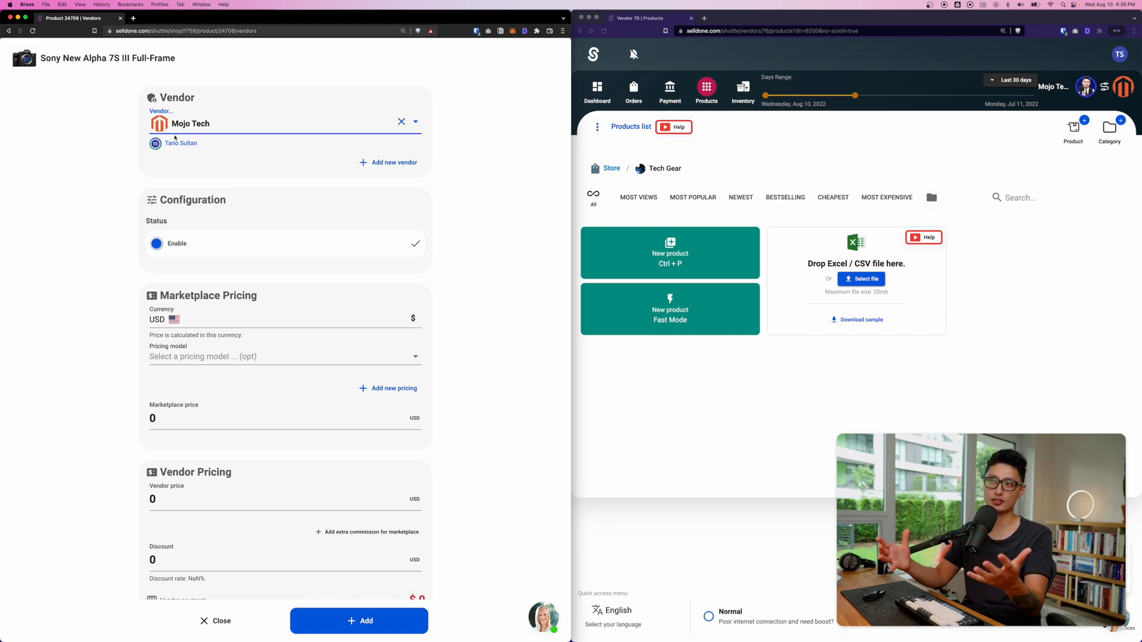
Step: Apply the Tech Products 8% pricing model to the vendor assignment and set the vendor price to 5,000 USD
{"action": "scroll", "coordinate": [204, 252], "scroll_direction": "down", "scroll_amount": 3}
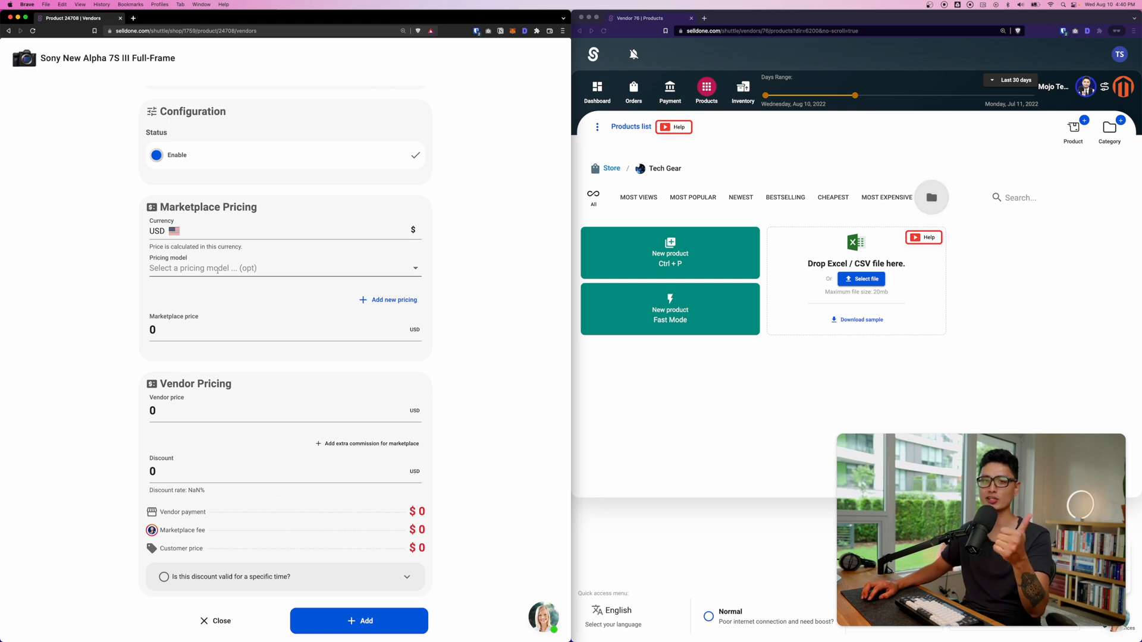
{"action": "left_click", "coordinate": [161, 269]}
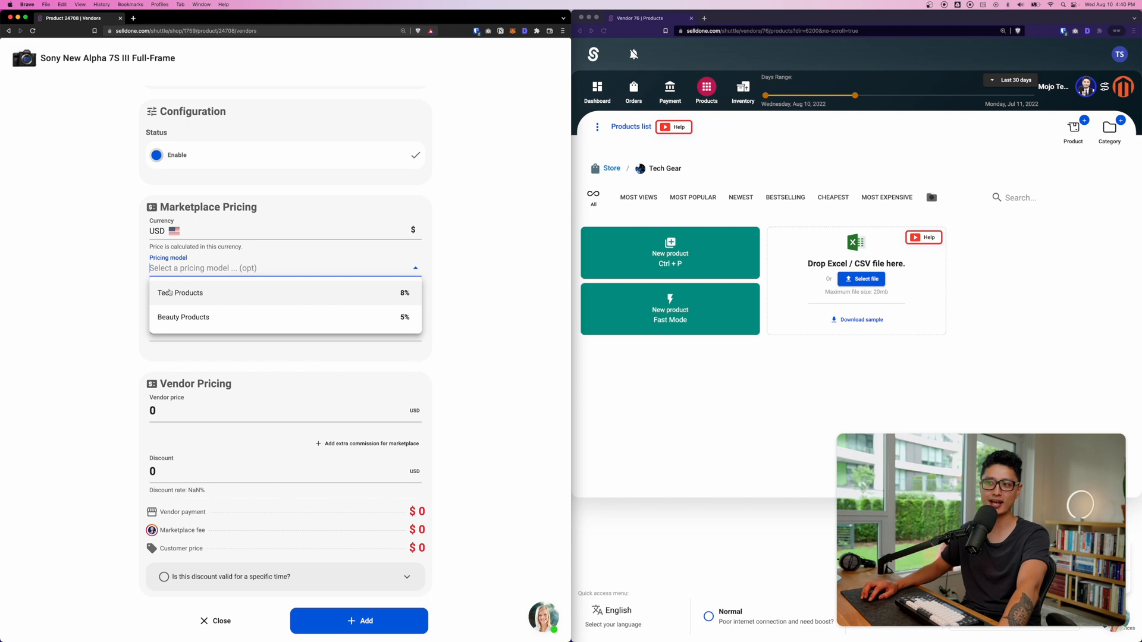
{"action": "left_click", "coordinate": [170, 292]}
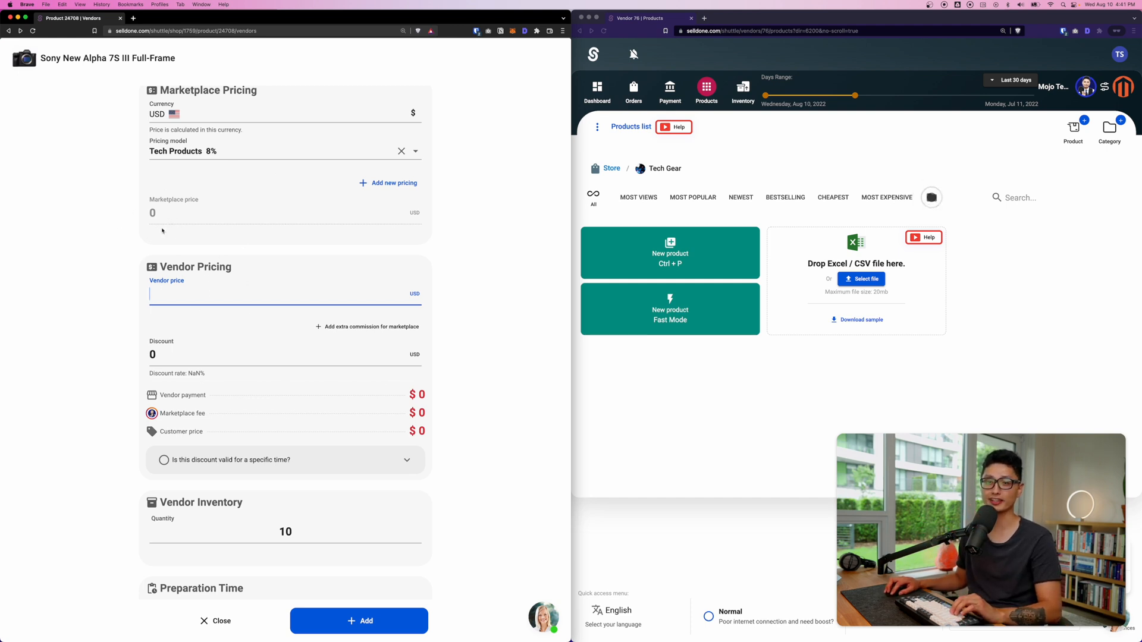
{"action": "type", "text": "5000"}
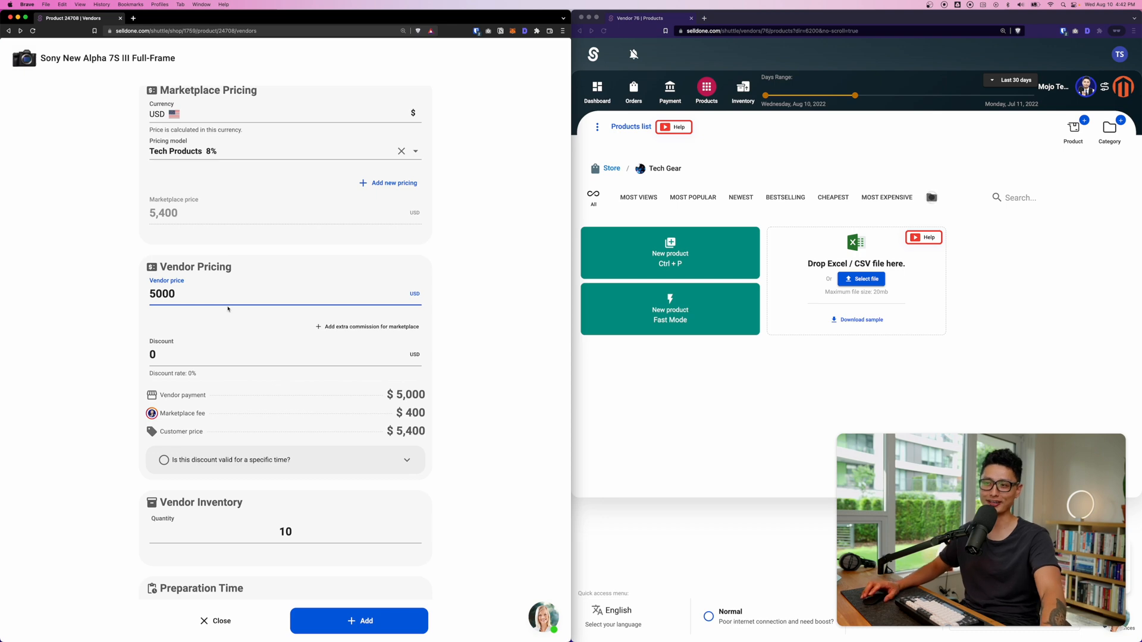
{"action": "left_click", "coordinate": [102, 302]}
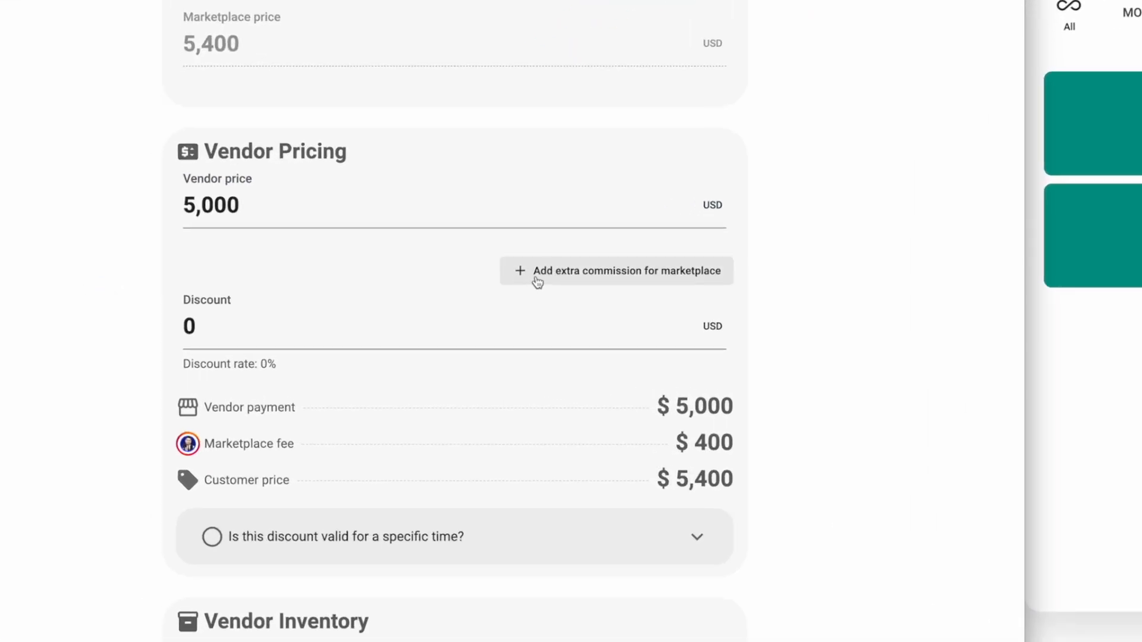
Step: Add an extra marketplace commission of 100 USD to the vendor pricing and check the resulting marketplace fee
{"action": "left_click", "coordinate": [642, 277]}
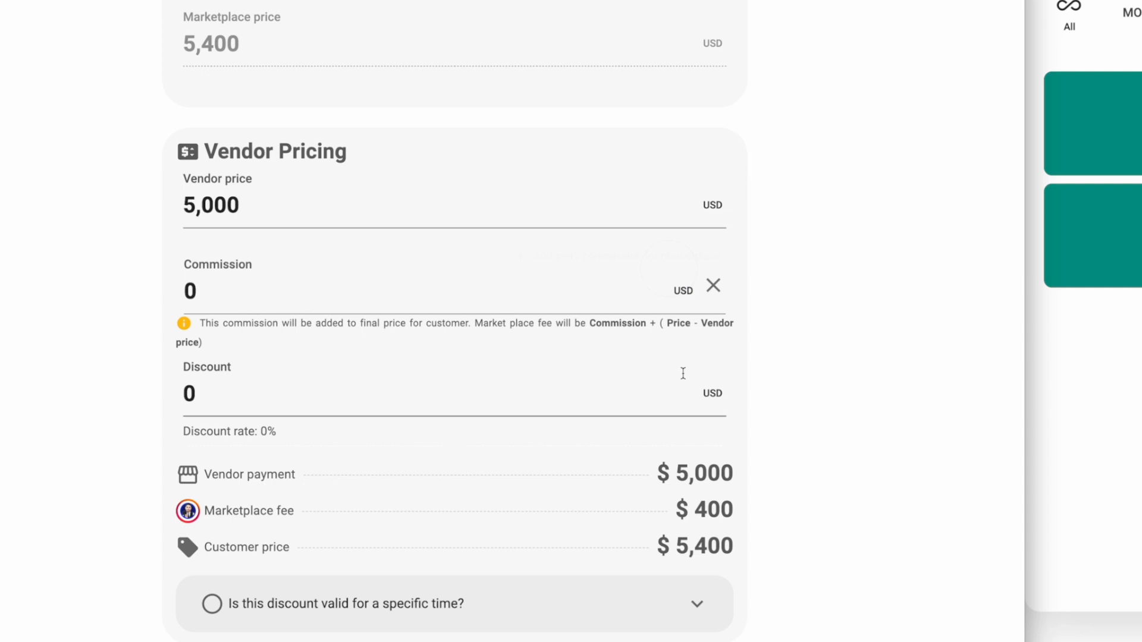
{"action": "left_click", "coordinate": [211, 298]}
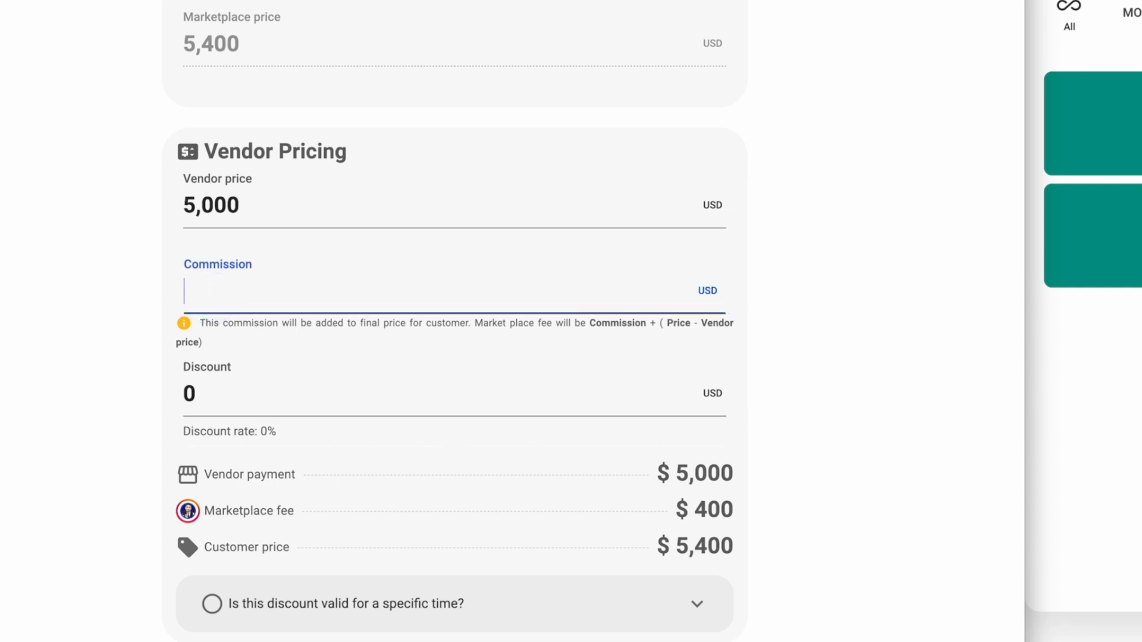
{"action": "type", "text": "1000"}
{"action": "key", "text": "BackSpace"}
{"action": "left_click", "coordinate": [107, 273]}
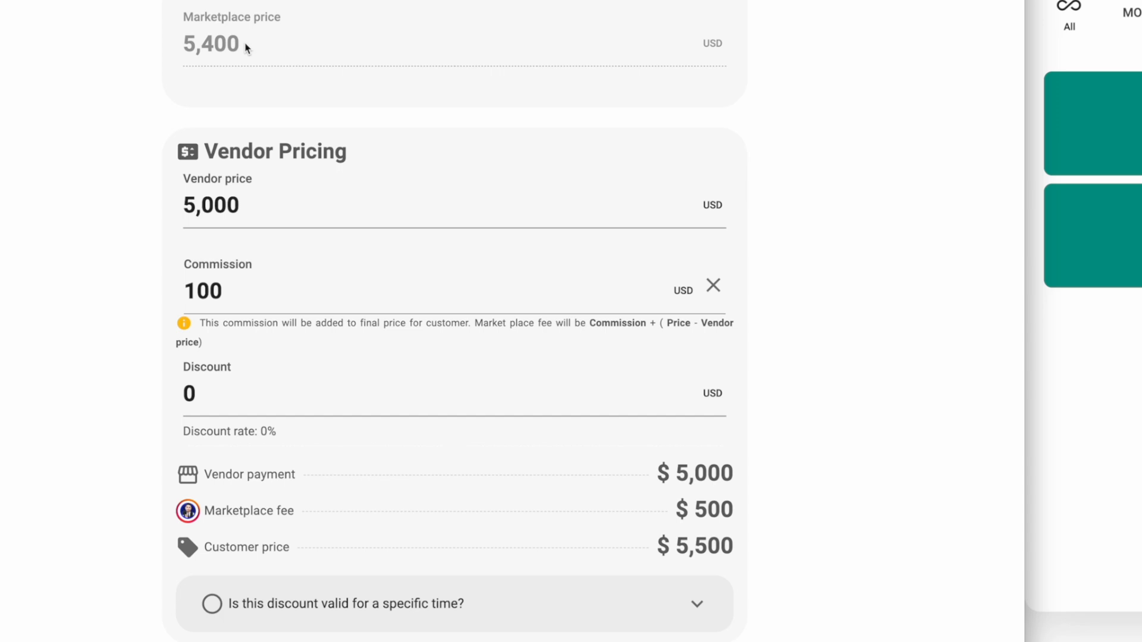
{"action": "left_click", "coordinate": [271, 304]}
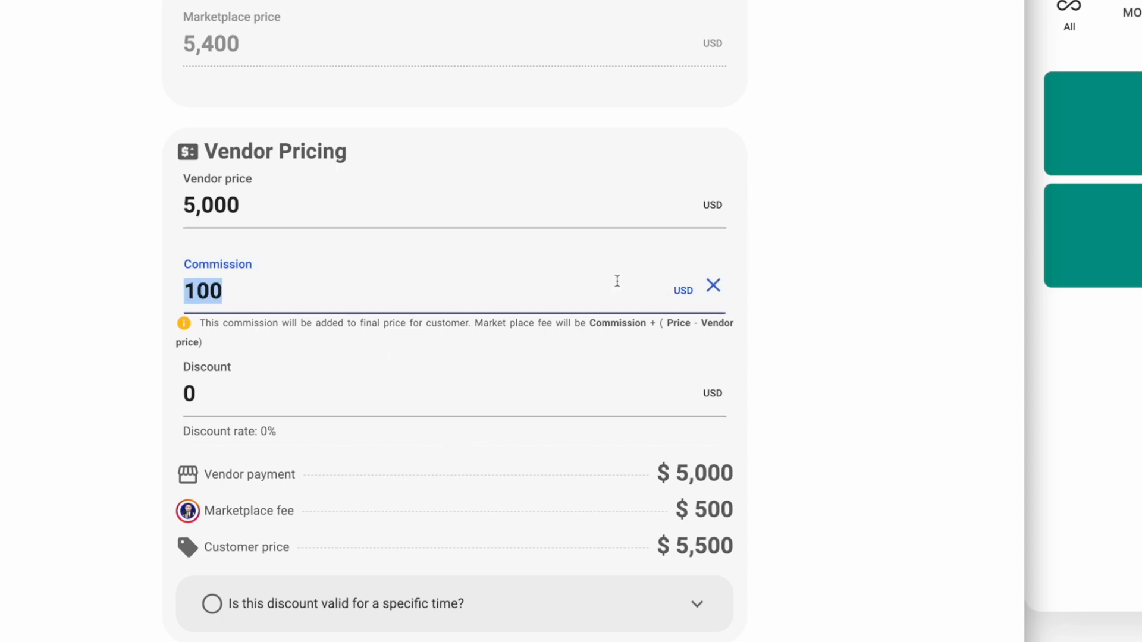
{"action": "left_click", "coordinate": [818, 530]}
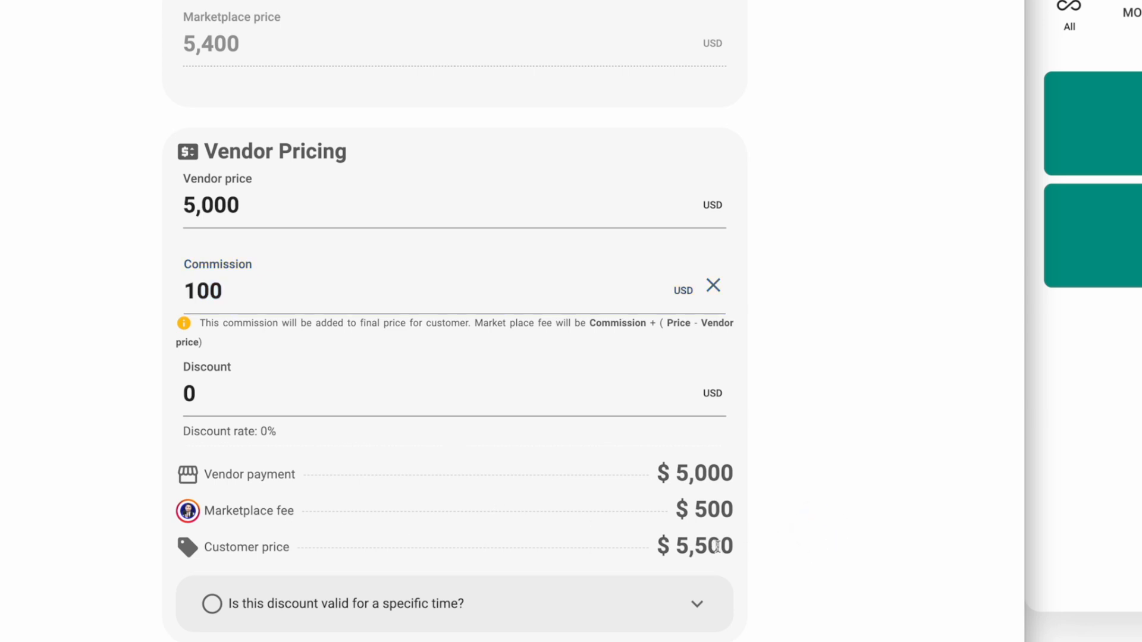
{"action": "triple_click", "coordinate": [730, 511]}
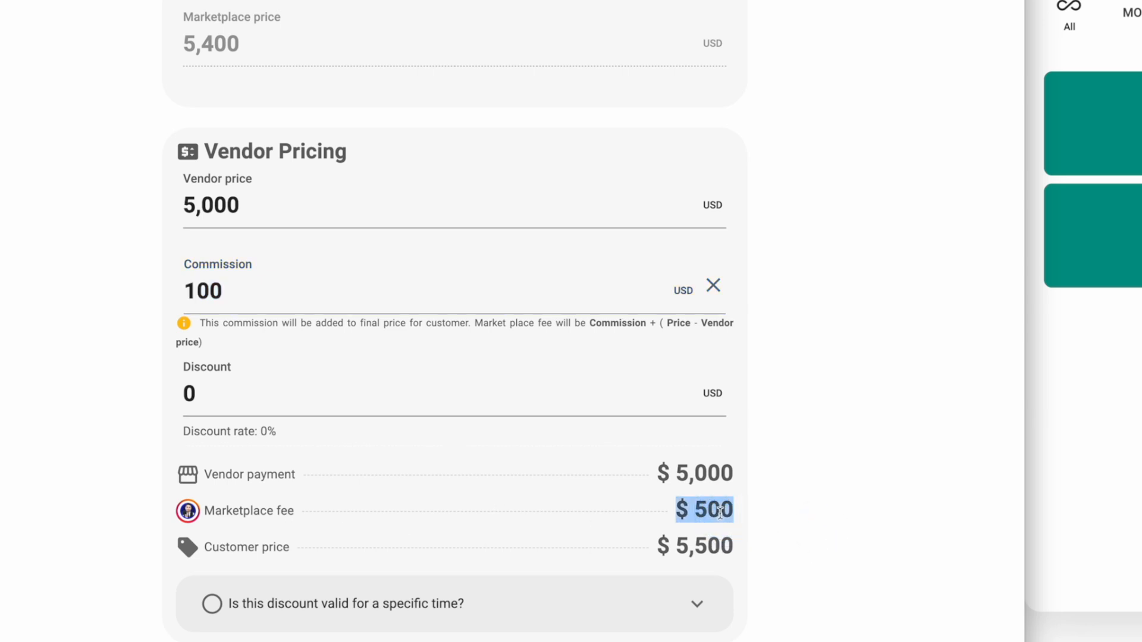
Step: Set the vendor pricing discount to 100 USD and check the discount rate
{"action": "left_click", "coordinate": [227, 387]}
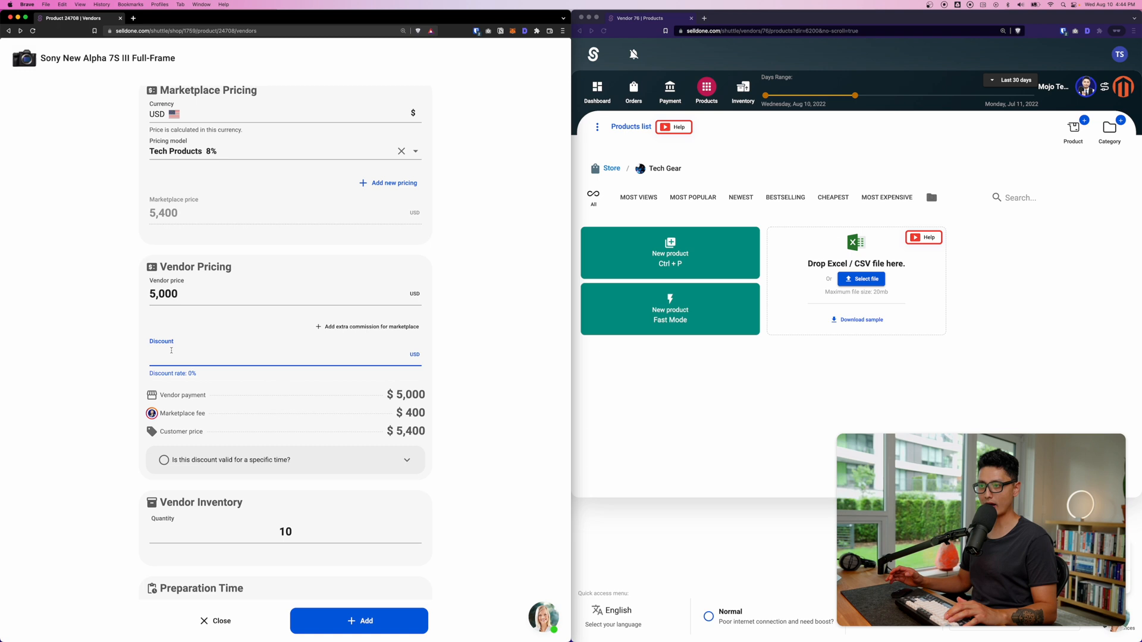
{"action": "type", "text": "100"}
{"action": "left_click", "coordinate": [195, 409]}
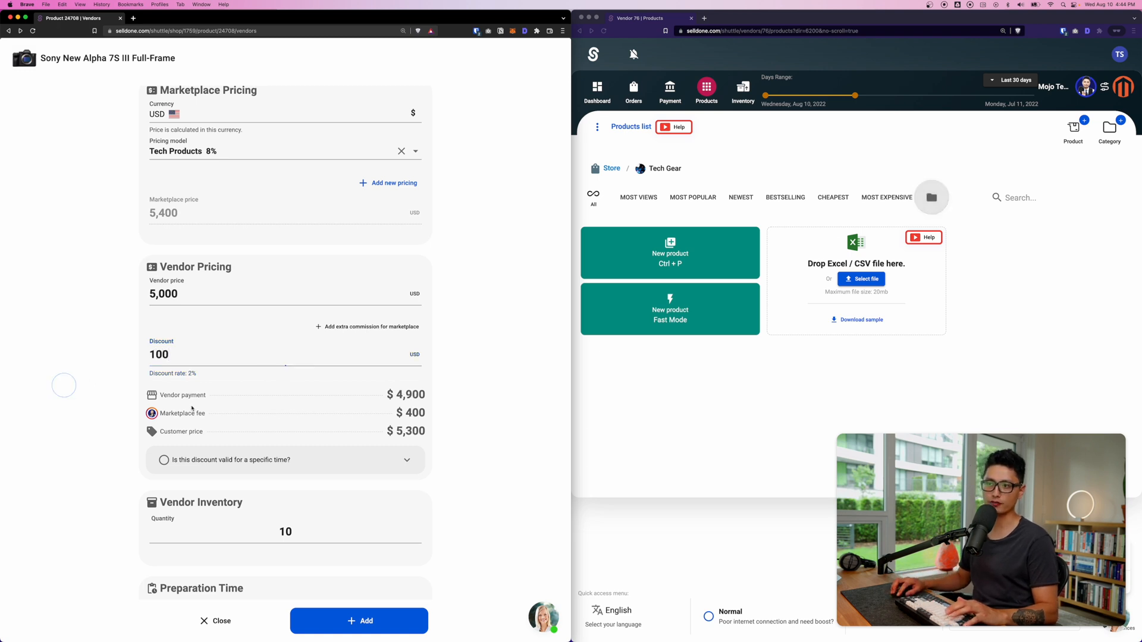
{"action": "mouse_move", "coordinate": [197, 373]}
{"action": "left_mouse_down"}
{"action": "mouse_move", "coordinate": [150, 373]}
{"action": "mouse_move", "coordinate": [187, 374]}
{"action": "left_mouse_up"}
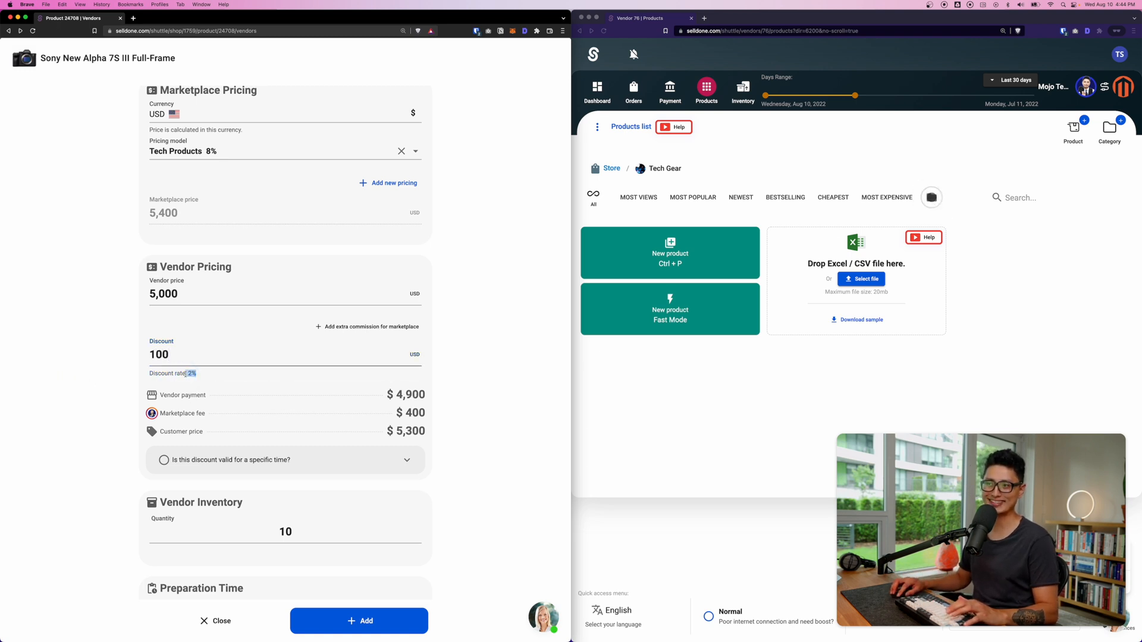
{"action": "left_click", "coordinate": [186, 375]}
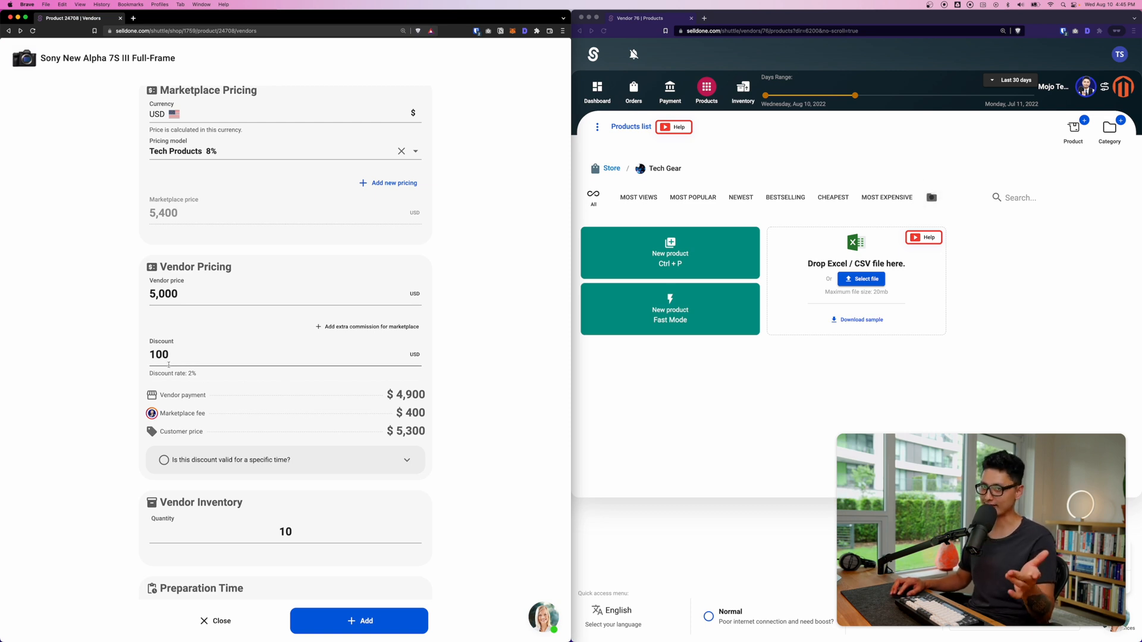
Step: Try out the discount's specific-time option with its start and end fields, and switch it off again
{"action": "scroll", "coordinate": [169, 365], "scroll_direction": "down", "scroll_amount": 2}
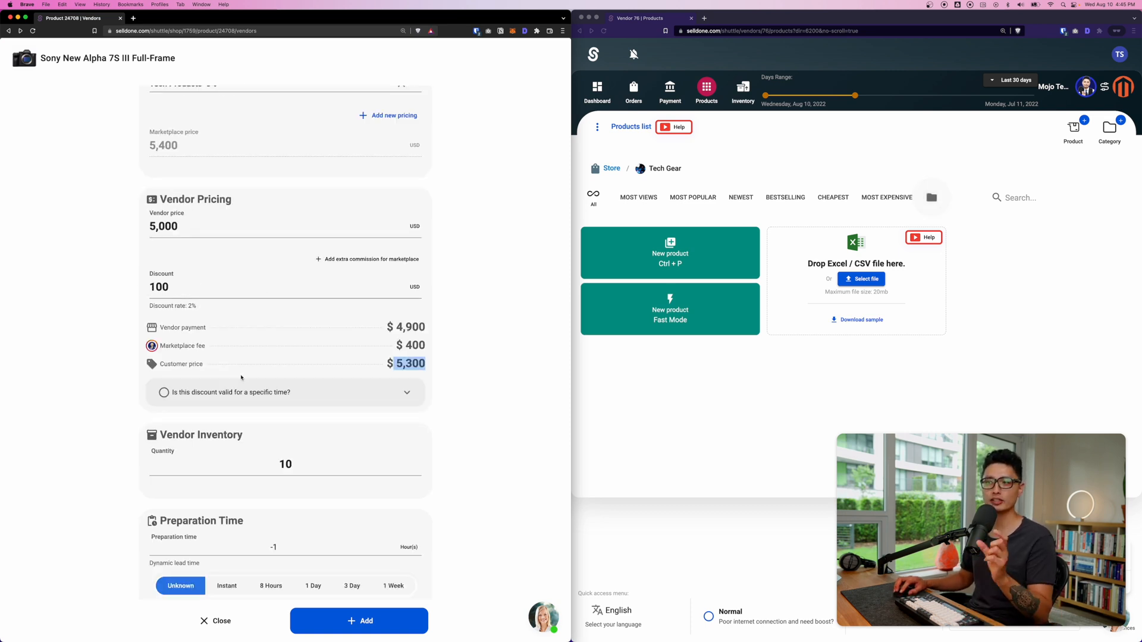
{"action": "left_click", "coordinate": [165, 393]}
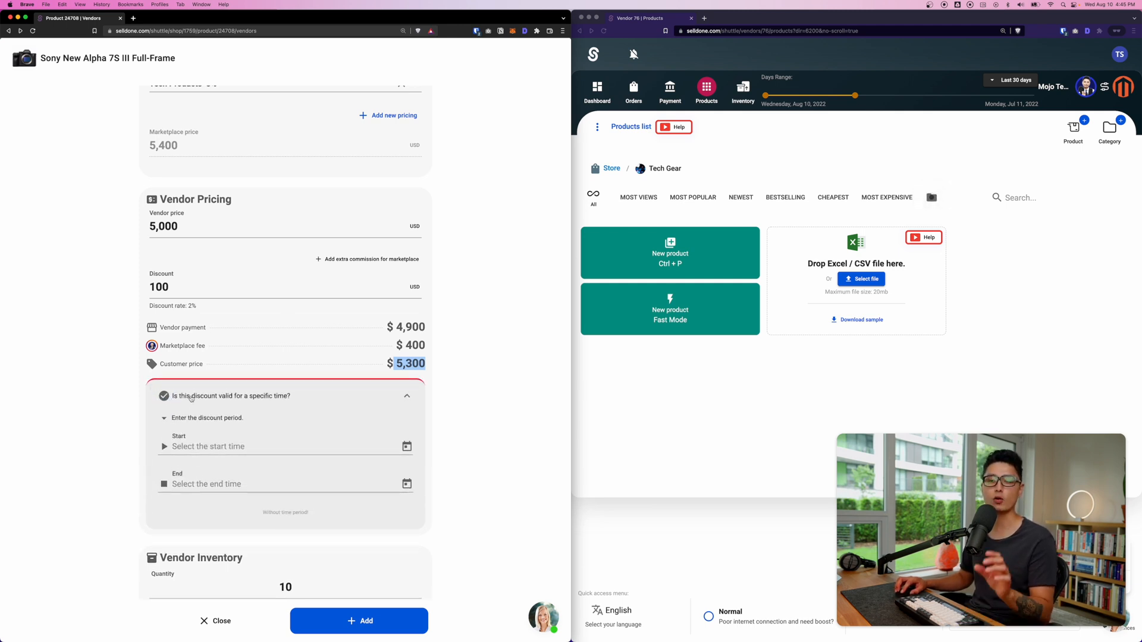
{"action": "left_click", "coordinate": [166, 397]}
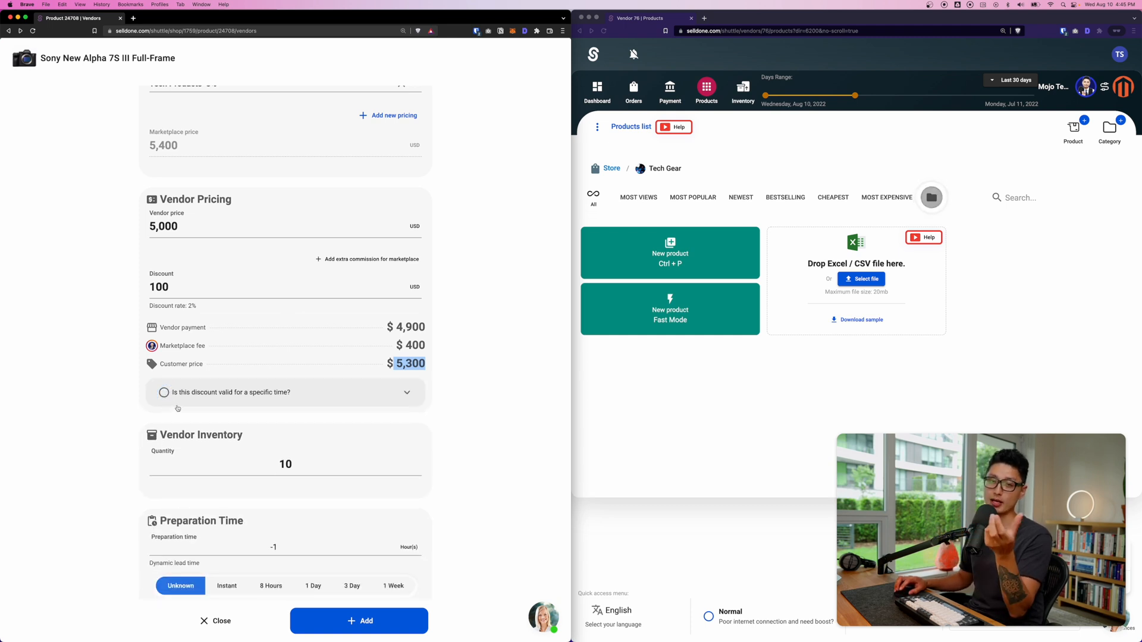
{"action": "left_click", "coordinate": [160, 394]}
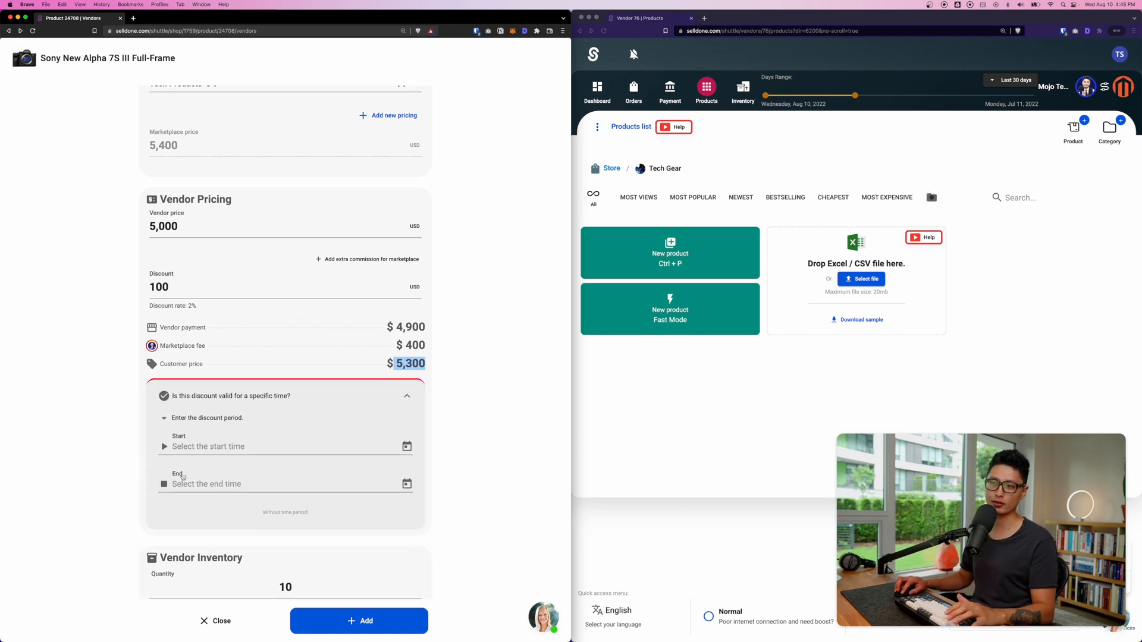
{"action": "left_click", "coordinate": [161, 392]}
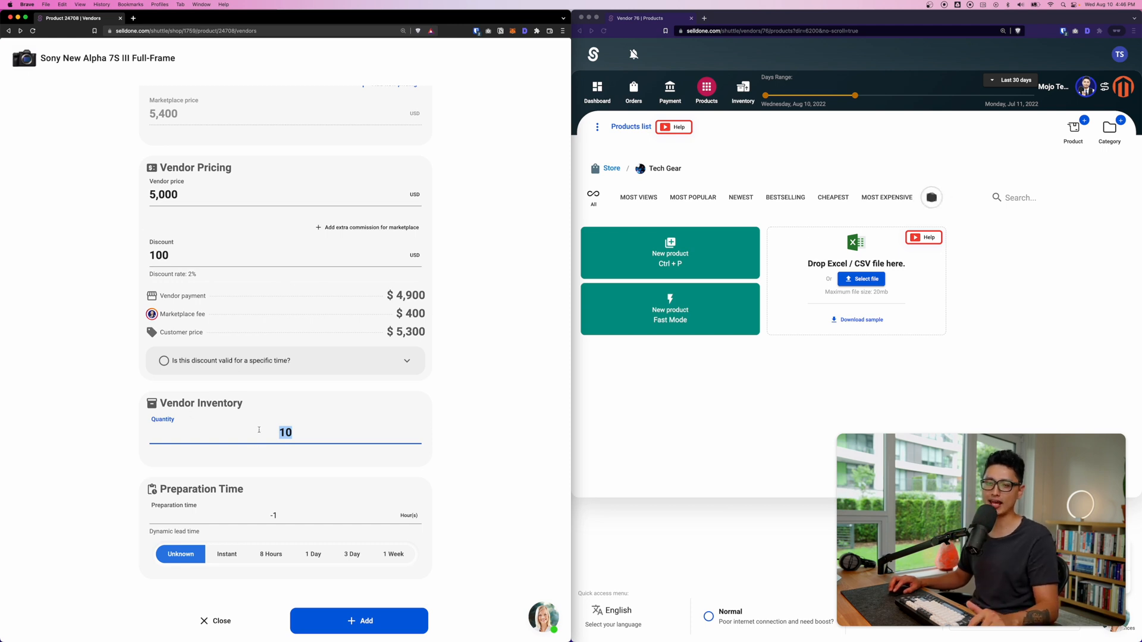
Step: Set the vendor's preparation time to 1 Day and add the Mojo Tech assignment to the product
{"action": "left_click_drag", "start_coordinate": [171, 490], "coordinate": [160, 490]}
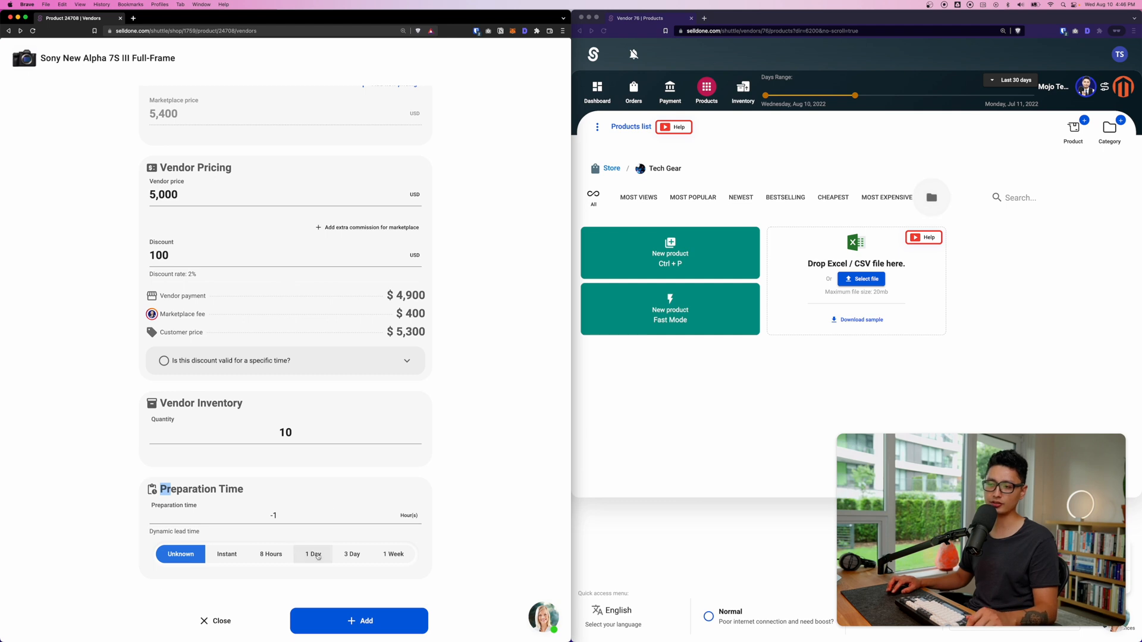
{"action": "left_click", "coordinate": [277, 555]}
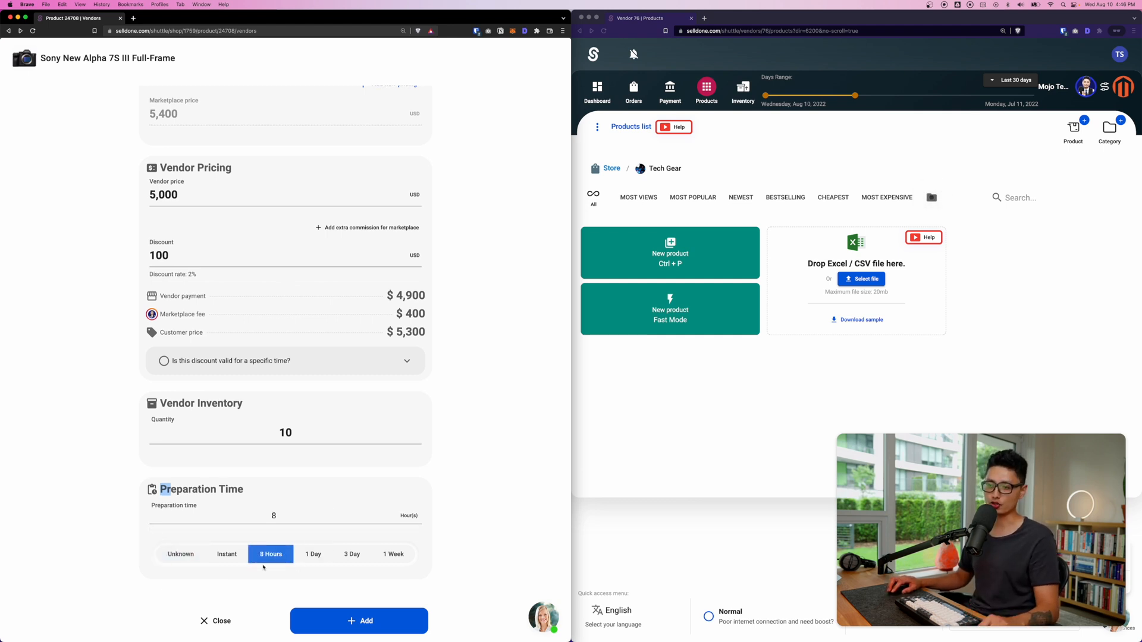
{"action": "left_click", "coordinate": [314, 556]}
{"action": "left_click", "coordinate": [352, 556]}
{"action": "left_click", "coordinate": [379, 558]}
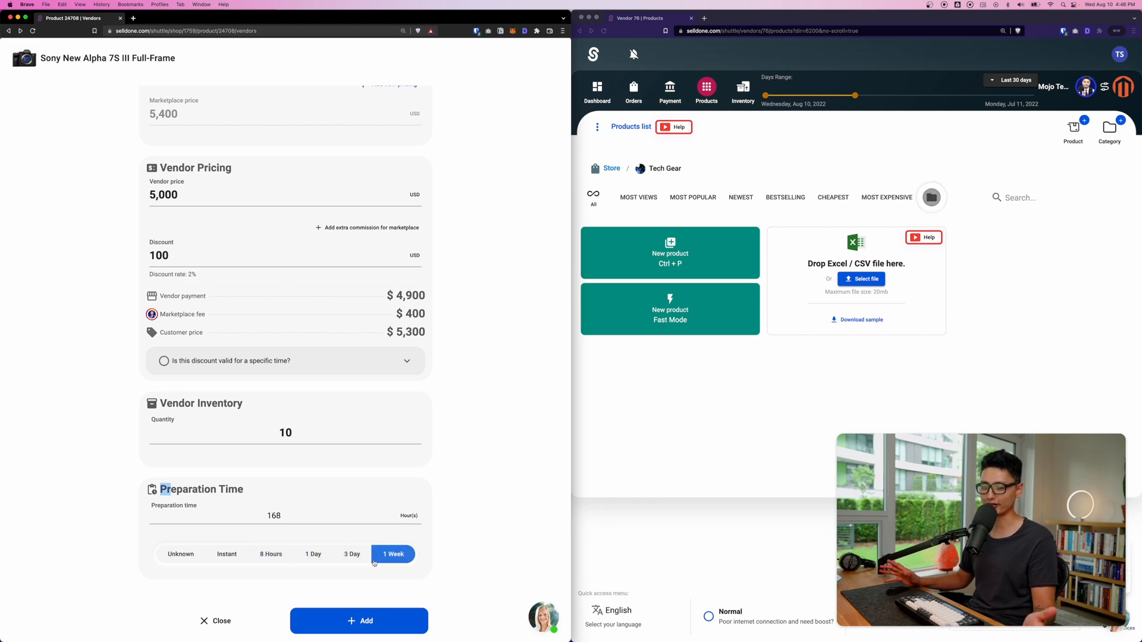
{"action": "left_click", "coordinate": [304, 552]}
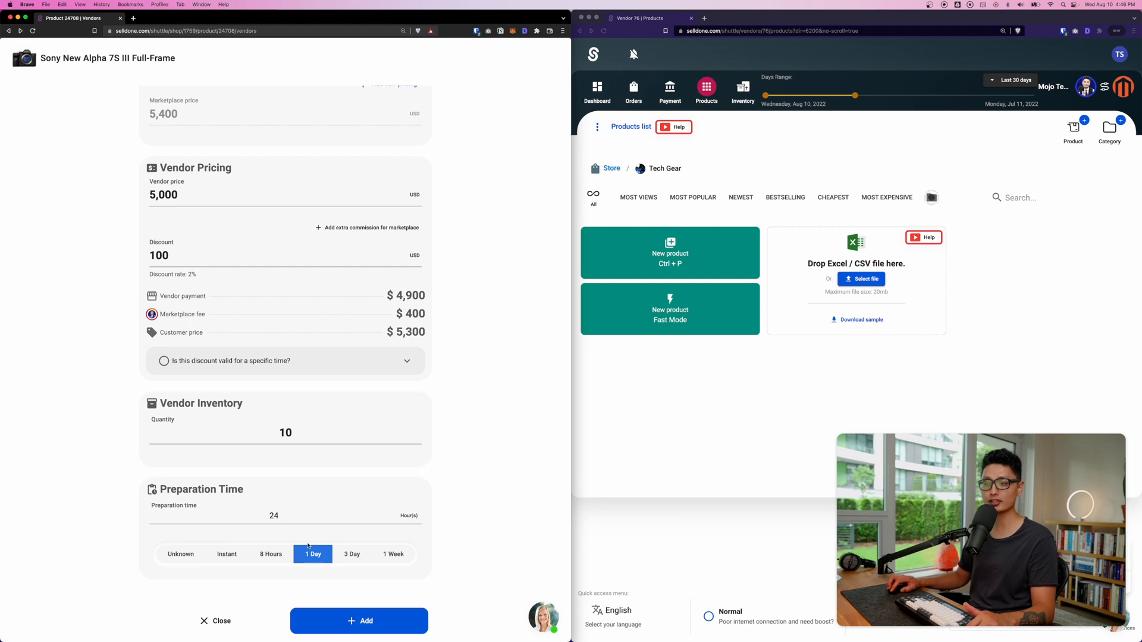
{"action": "left_click", "coordinate": [359, 611]}
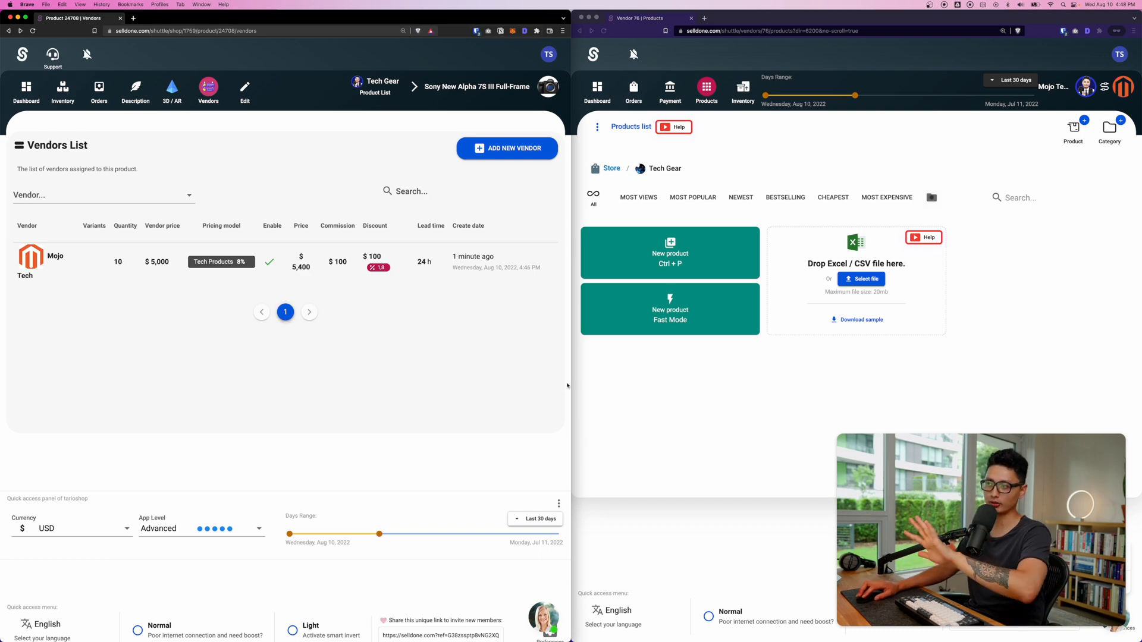
Step: Switch to the vendor's private window, enlarge and reload it, and examine the product listed in Mojo Tech's inventory
{"action": "left_click", "coordinate": [691, 424]}
{"action": "left_click_drag", "start_coordinate": [779, 15], "coordinate": [423, 3]}
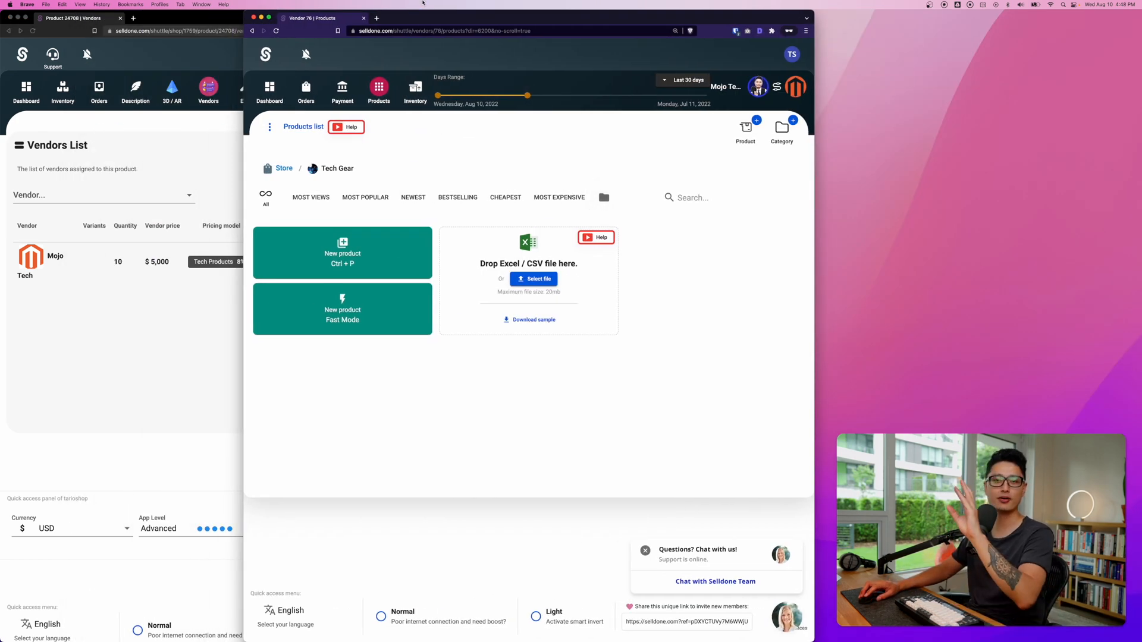
{"action": "left_click", "coordinate": [789, 30]}
{"action": "left_click", "coordinate": [707, 268]}
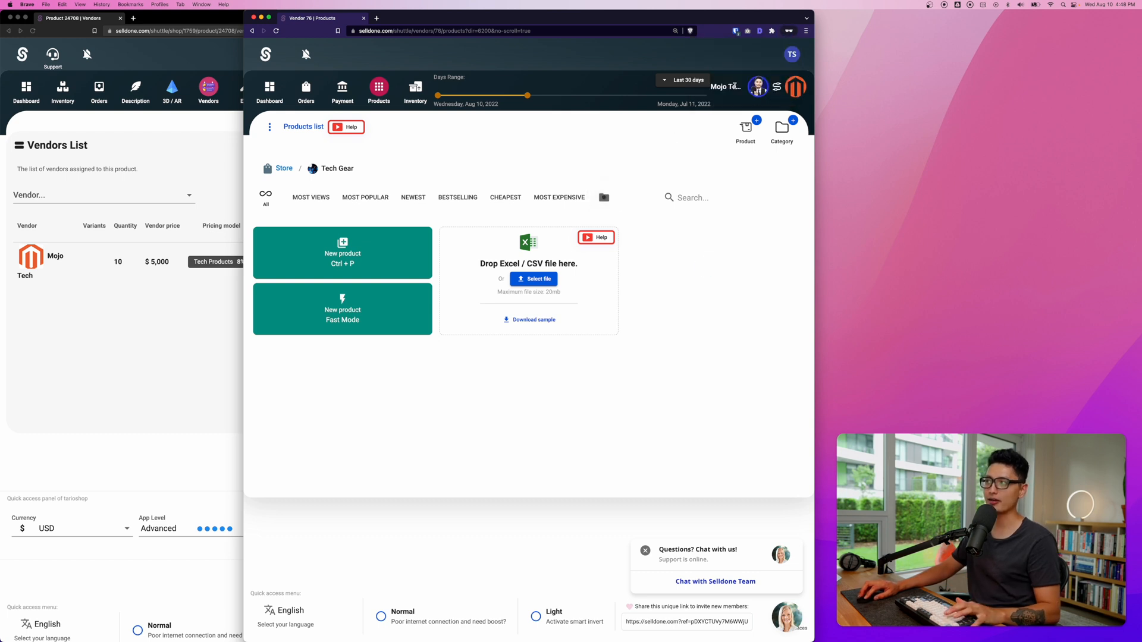
{"action": "double_click", "coordinate": [617, 13]}
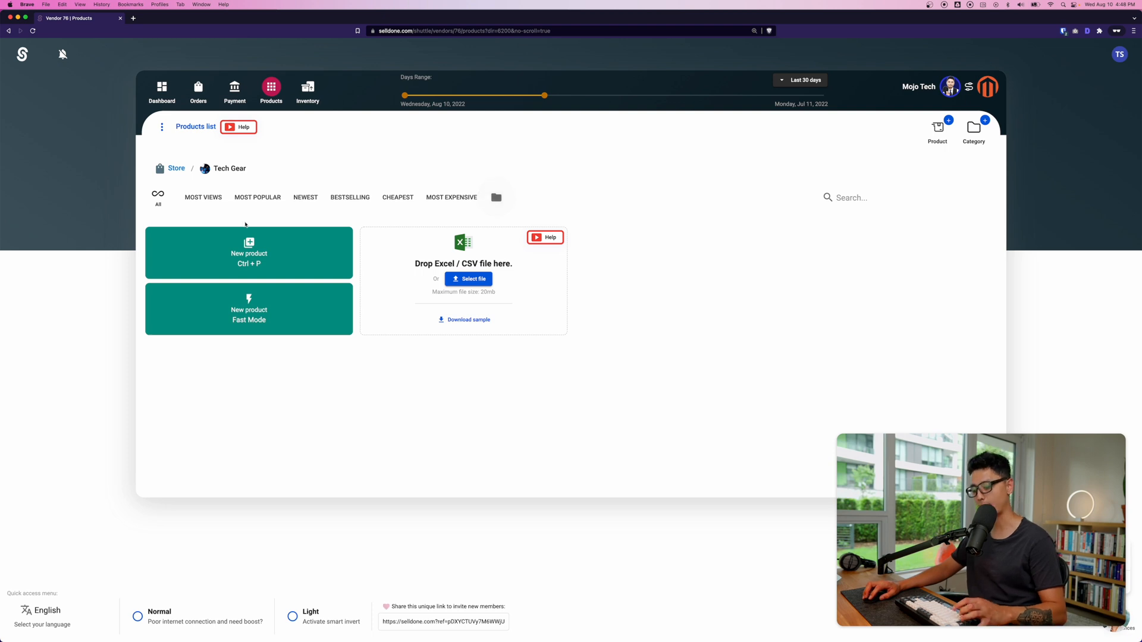
{"action": "key", "text": "super+r"}
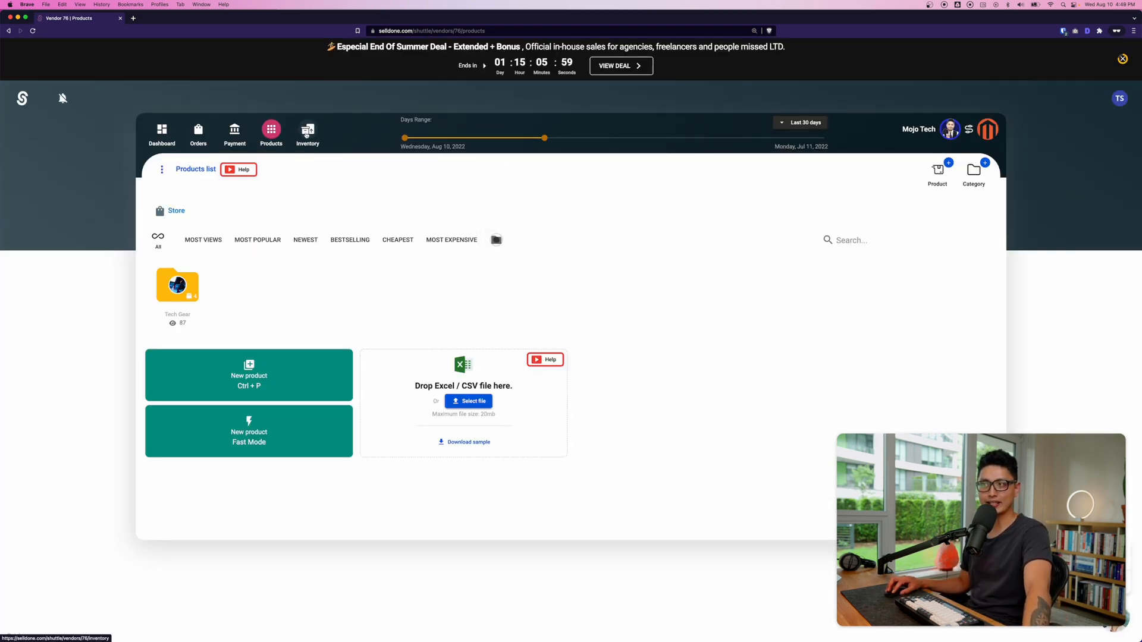
{"action": "left_click", "coordinate": [307, 134]}
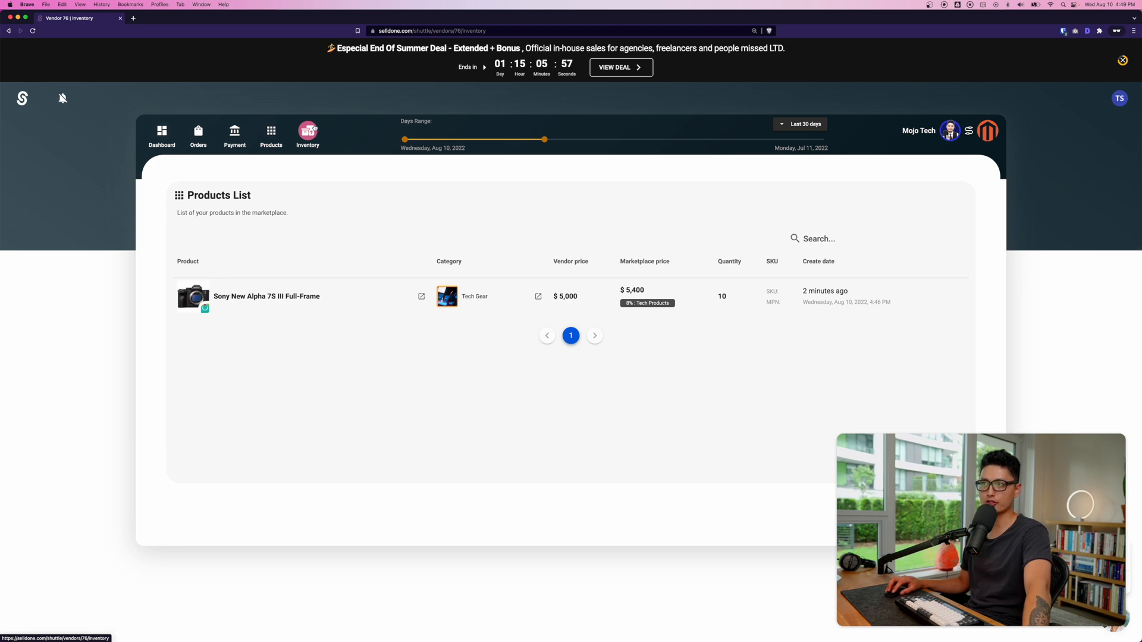
{"action": "left_click_drag", "start_coordinate": [192, 195], "coordinate": [273, 189]}
{"action": "left_click", "coordinate": [326, 378]}
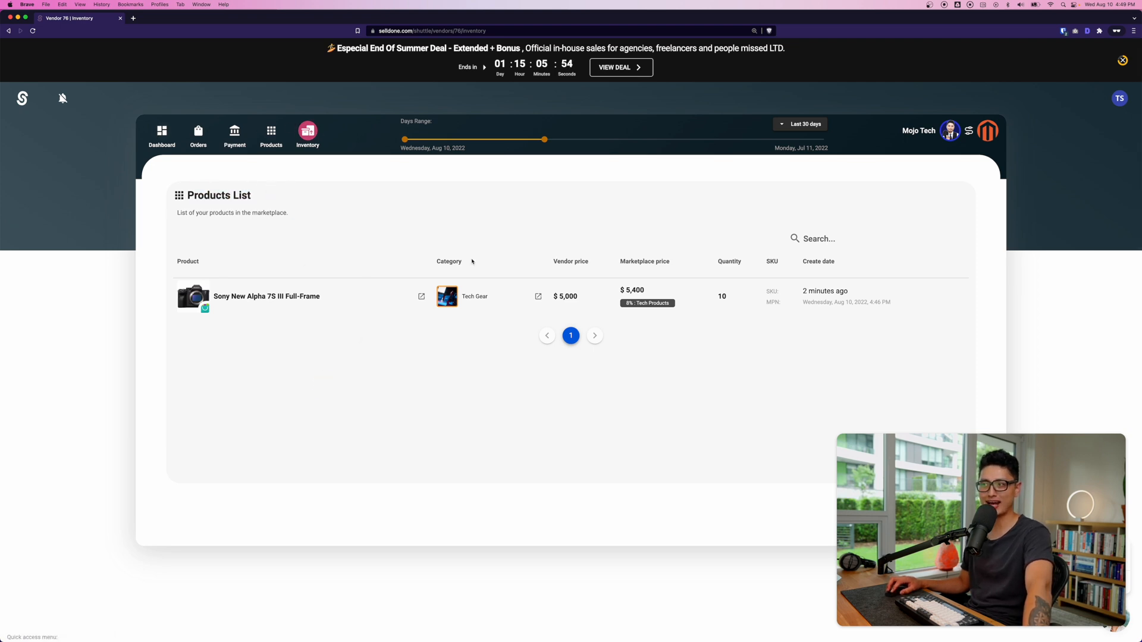
Step: Open the Sony New Alpha 7S III Full-Frame's storefront page from the inventory and examine its price and vendors section
{"action": "left_click", "coordinate": [422, 297]}
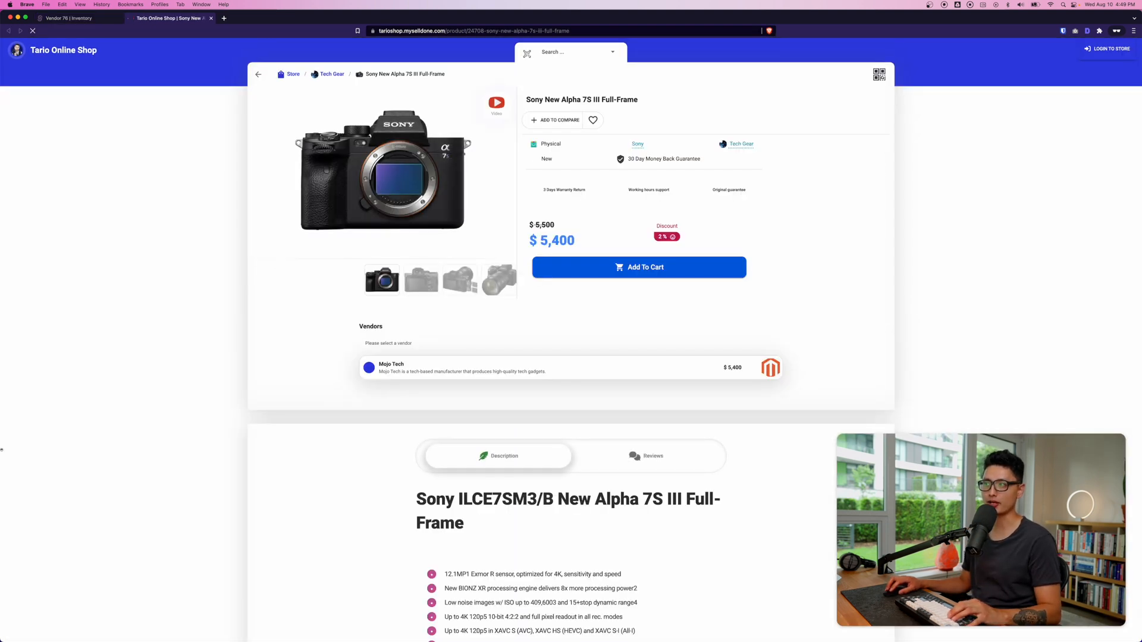
{"action": "mouse_move", "coordinate": [560, 239]}
{"action": "left_mouse_down"}
{"action": "mouse_move", "coordinate": [575, 240]}
{"action": "mouse_move", "coordinate": [550, 240]}
{"action": "mouse_move", "coordinate": [566, 240]}
{"action": "left_mouse_up"}
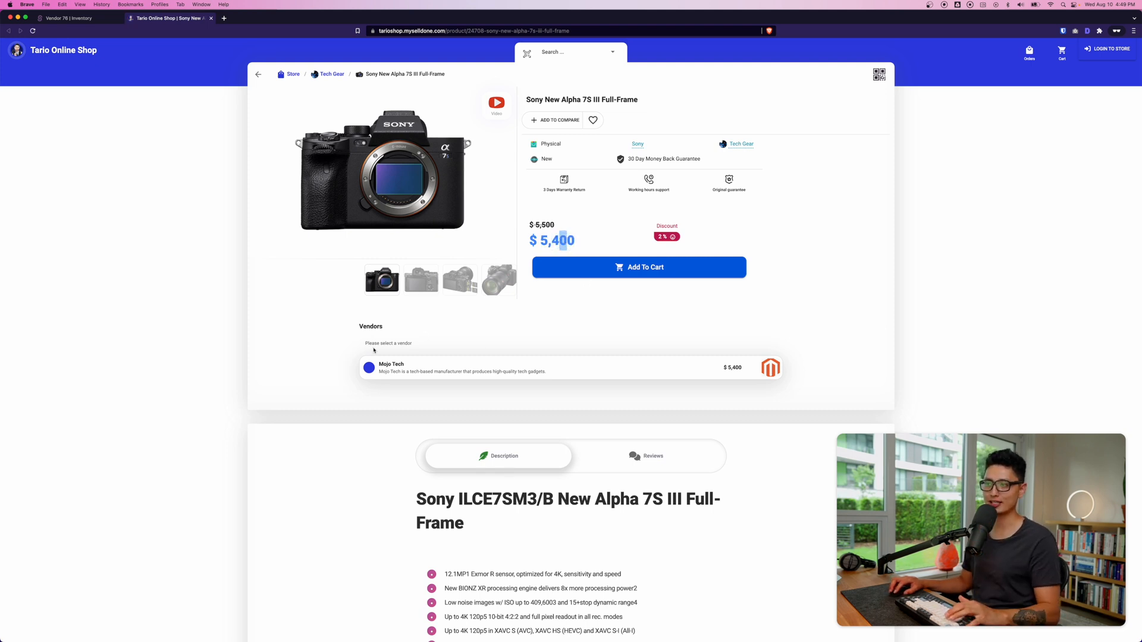
{"action": "left_click_drag", "start_coordinate": [357, 328], "coordinate": [413, 329]}
{"action": "left_click", "coordinate": [396, 372]}
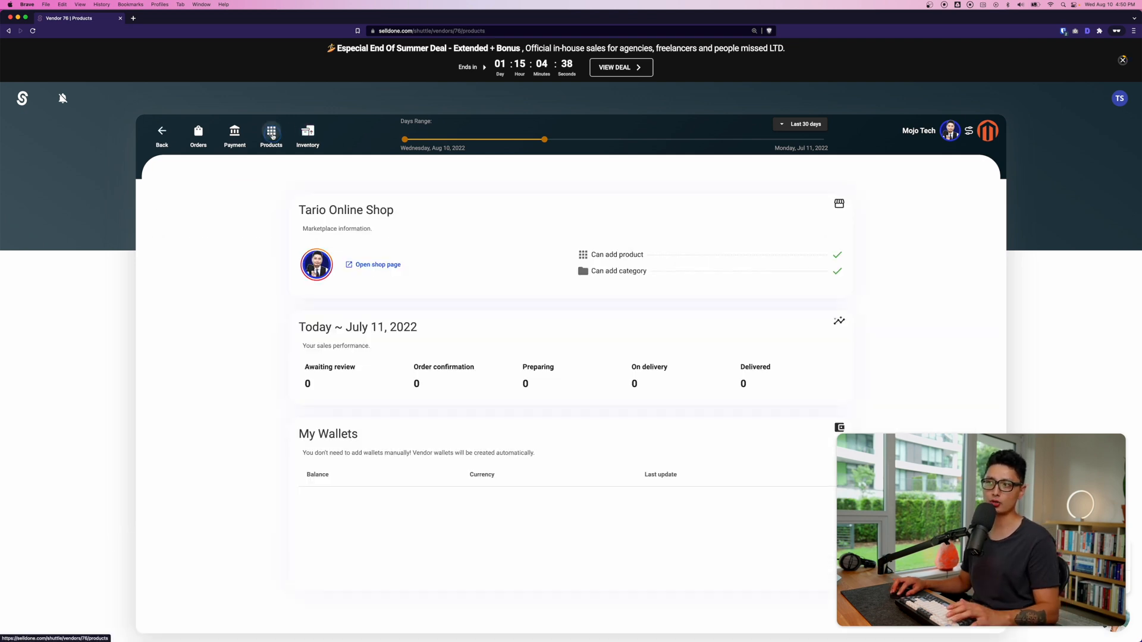
Step: Start a new physical product from the vendor's products list
{"action": "left_click", "coordinate": [272, 132]}
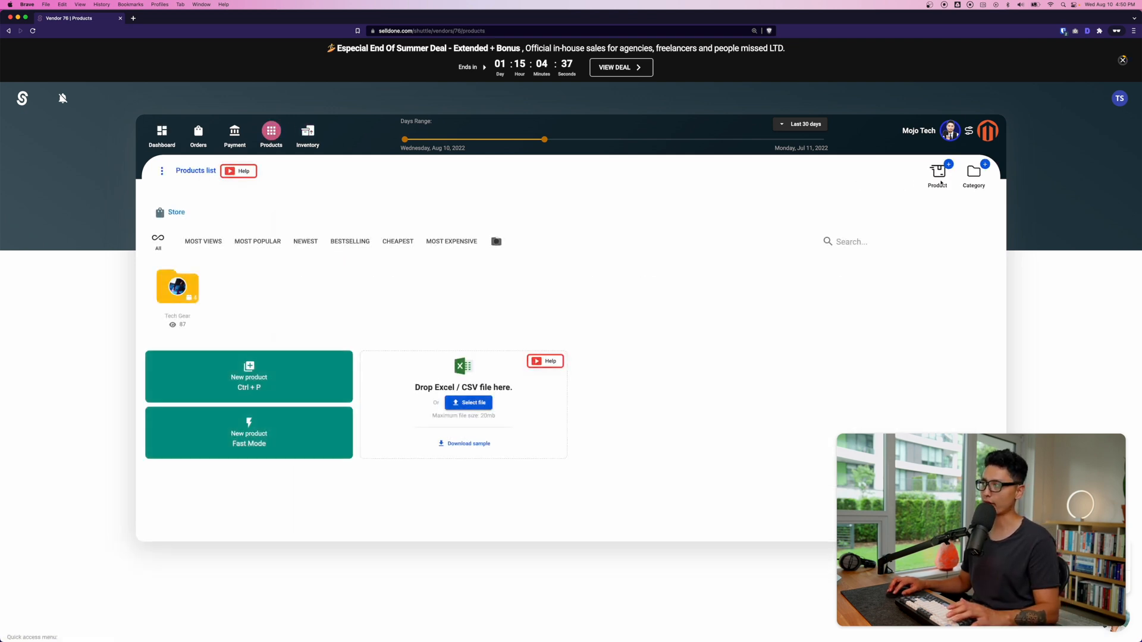
{"action": "left_click", "coordinate": [941, 183]}
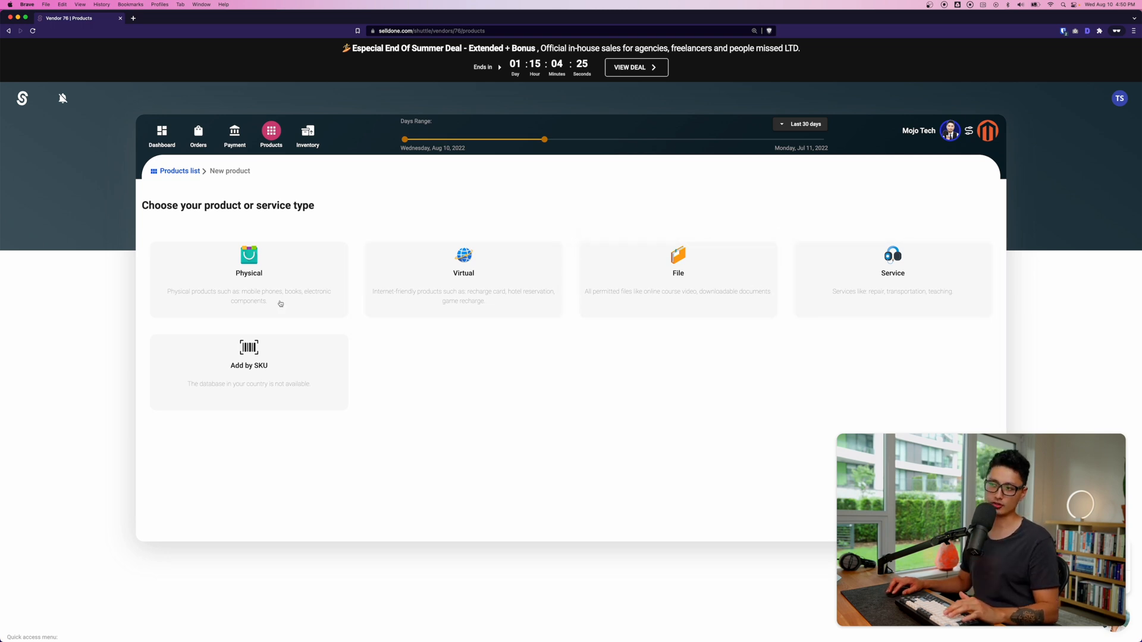
{"action": "left_click", "coordinate": [262, 280]}
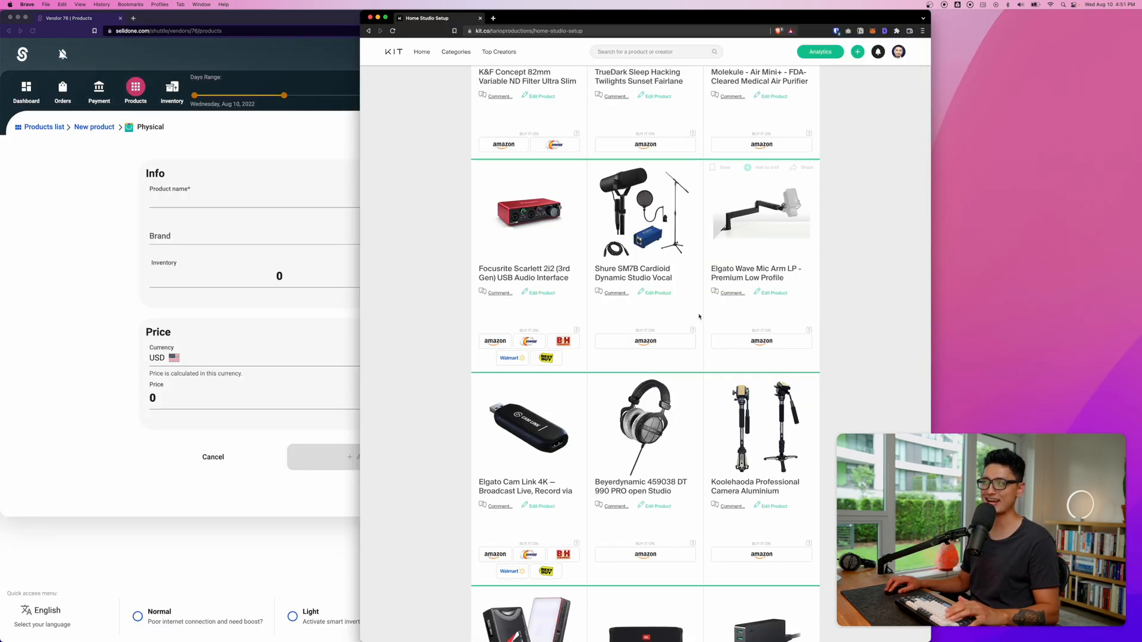
Step: Add the product Focusrite Scarlett 2i2 (3rd Gen) USB Audio Interface with brand Focusrite, inventory 5 and price 239 USD
{"action": "left_click", "coordinate": [116, 274]}
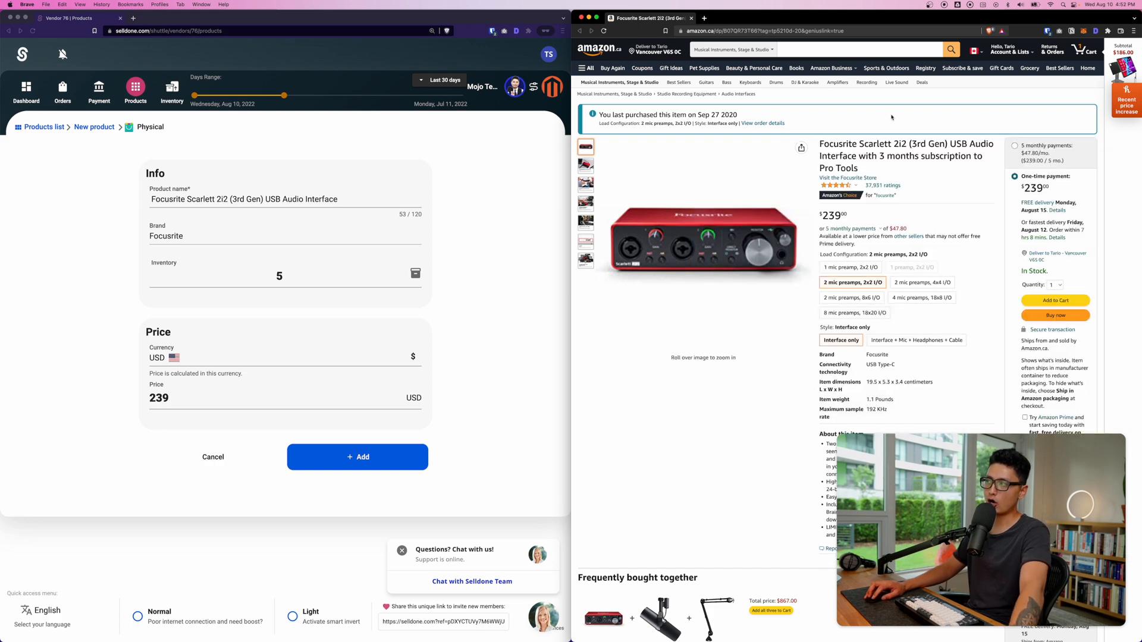
{"action": "left_click", "coordinate": [168, 196]}
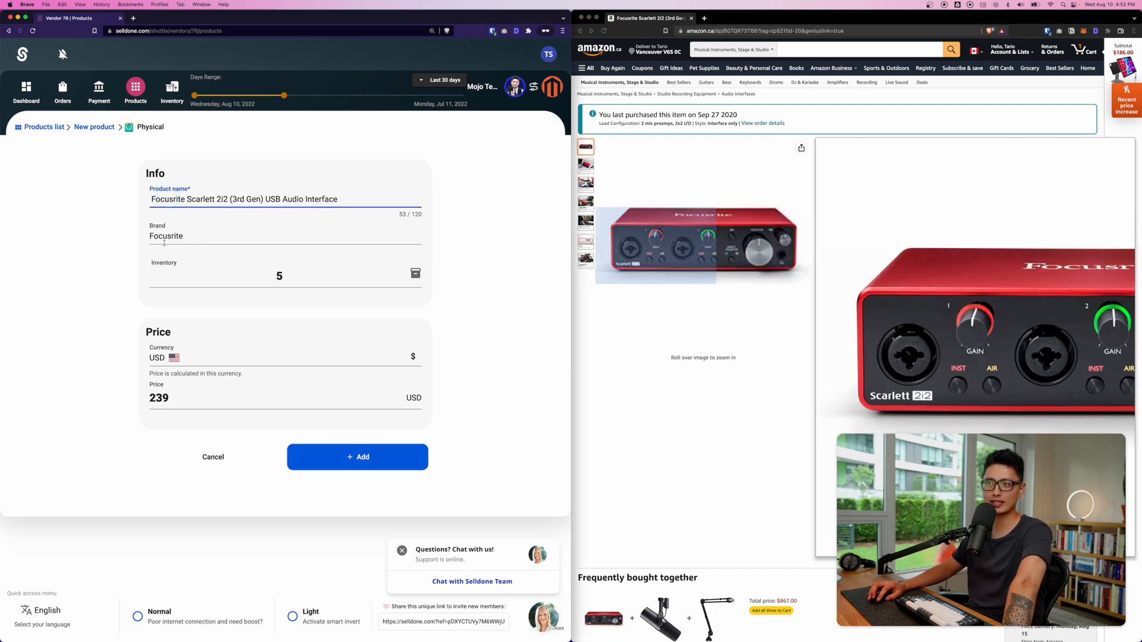
{"action": "left_click", "coordinate": [337, 280]}
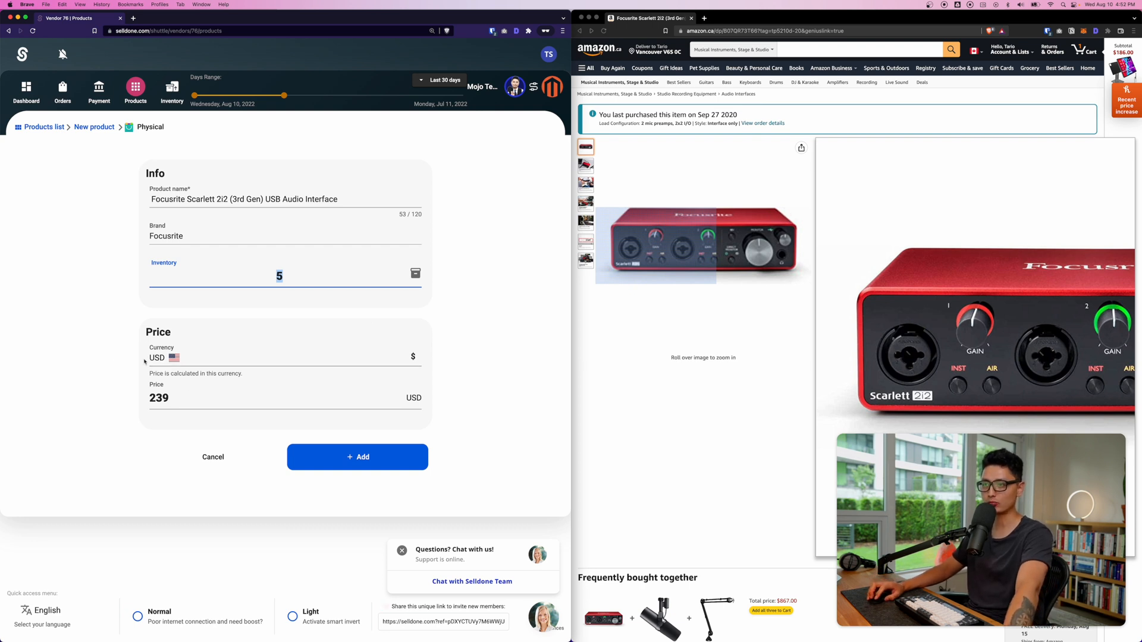
{"action": "left_click", "coordinate": [160, 402]}
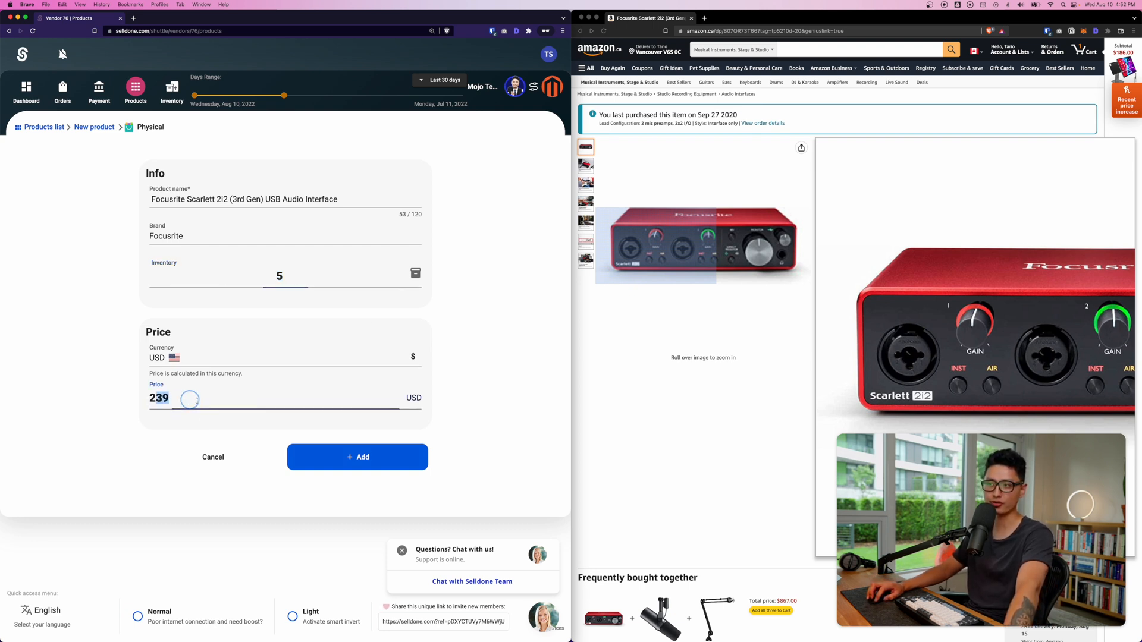
{"action": "left_click", "coordinate": [337, 460]}
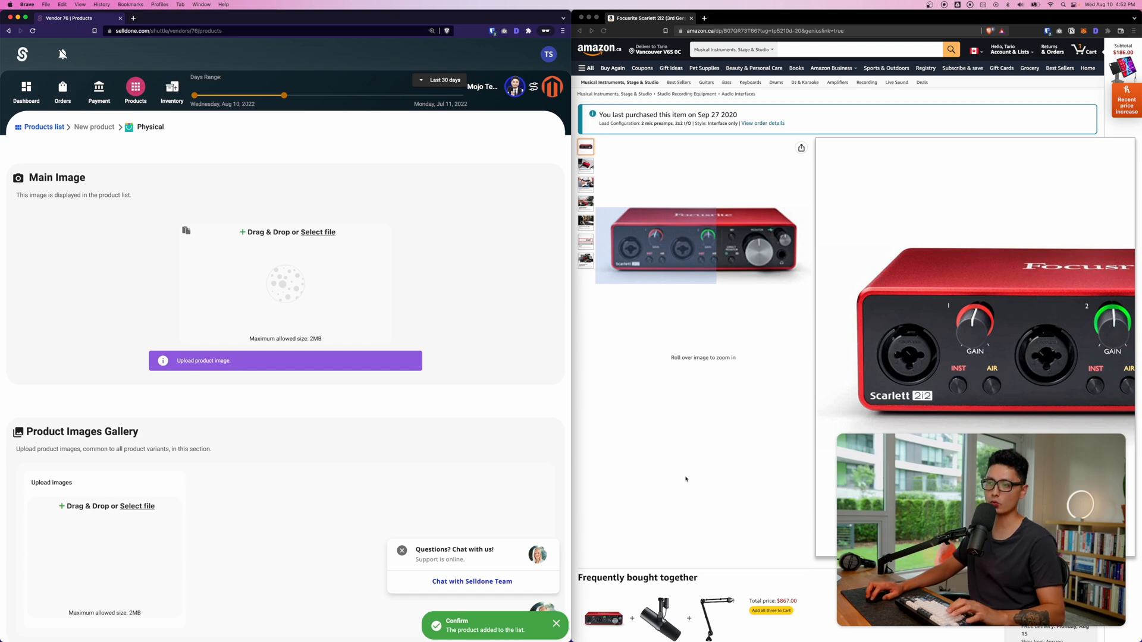
Step: Upload the Focusrite product's main image and gallery images taken from its Amazon listing
{"action": "left_click", "coordinate": [686, 477]}
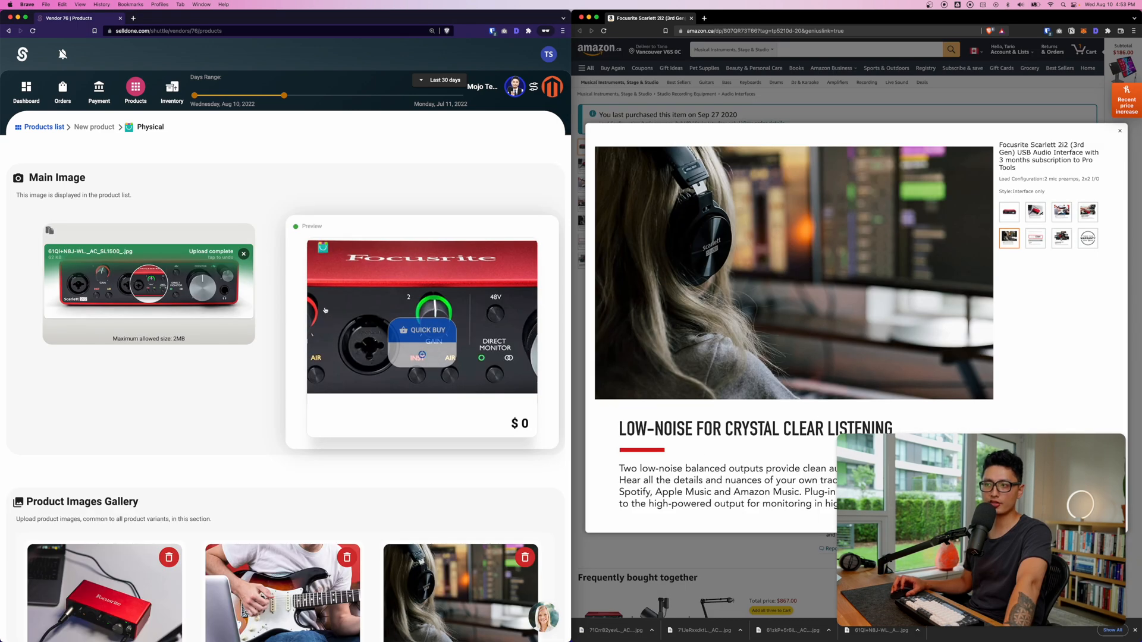
{"action": "scroll", "coordinate": [285, 357], "scroll_direction": "down", "scroll_amount": 5}
{"action": "left_click", "coordinate": [365, 500]}
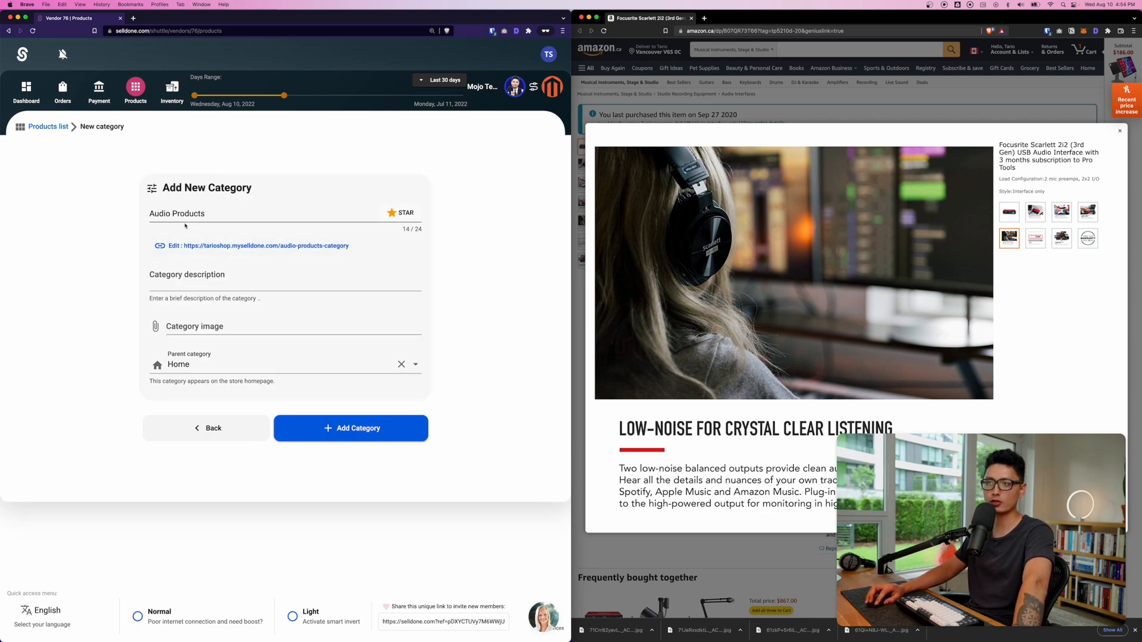
Step: Add an Audio Products category under Home and move the Focusrite Scarlett 2i2 product into it
{"action": "left_click_drag", "start_coordinate": [161, 216], "coordinate": [232, 212]}
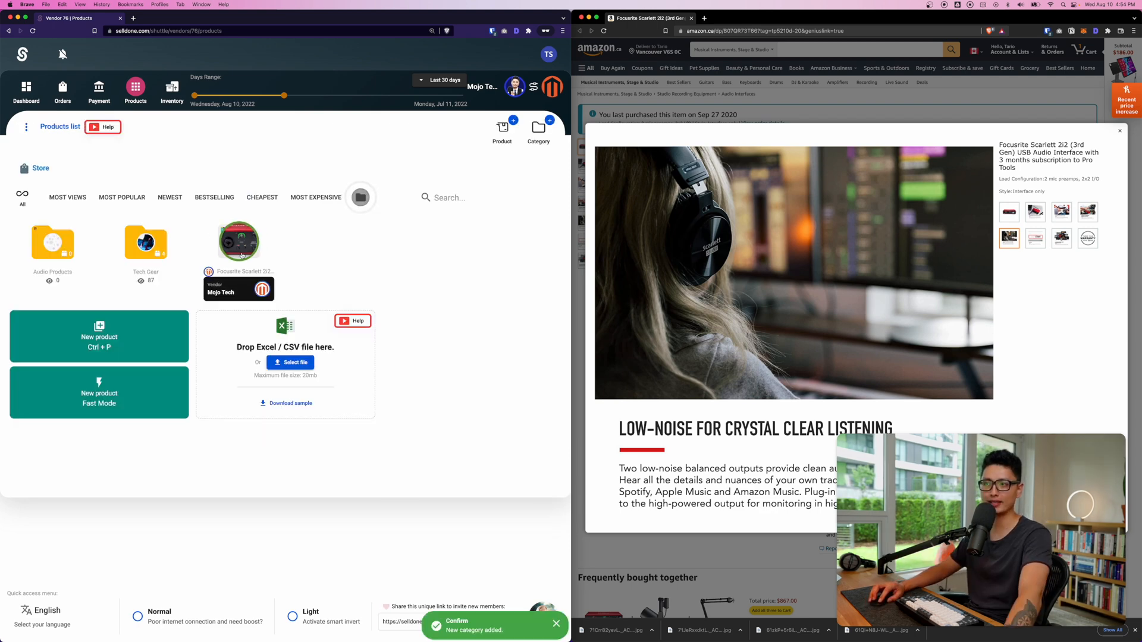
{"action": "left_click_drag", "start_coordinate": [239, 245], "coordinate": [41, 247]}
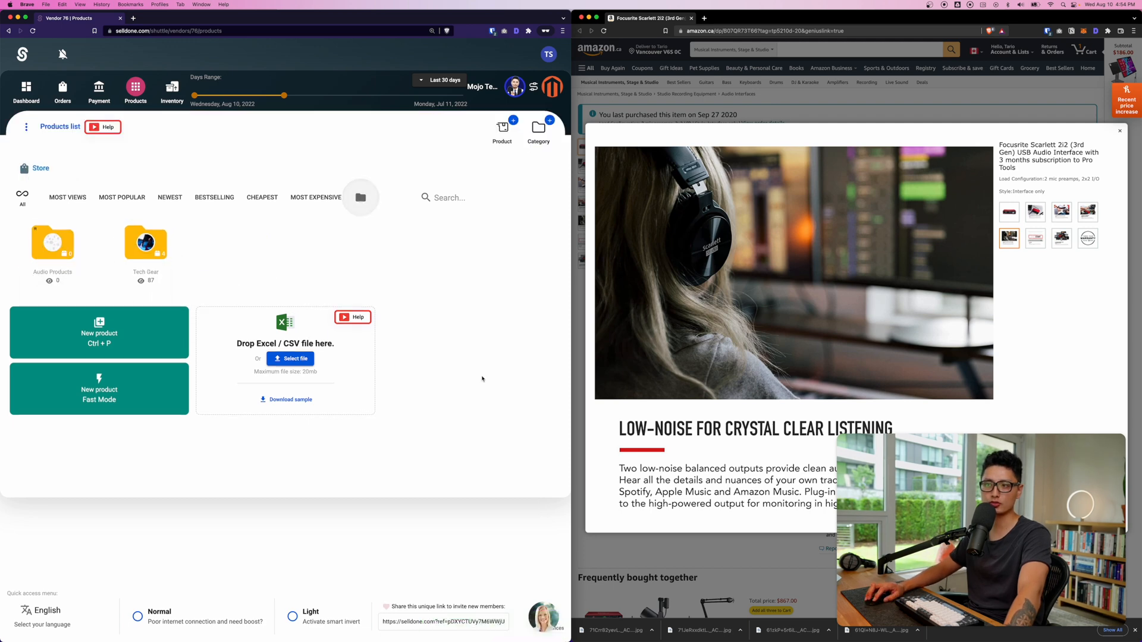
{"action": "left_click", "coordinate": [58, 253]}
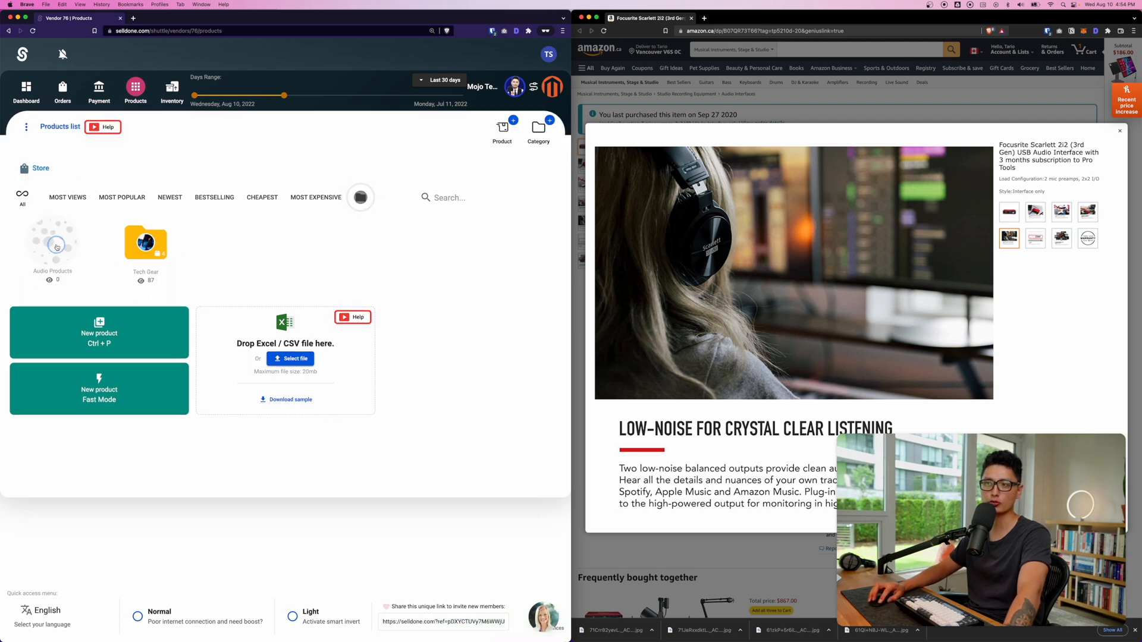
Step: Place the vendor window beside the shop admin window and open the Focusrite product from the admin's Audio Products category
{"action": "key", "text": "alt+super+Right"}
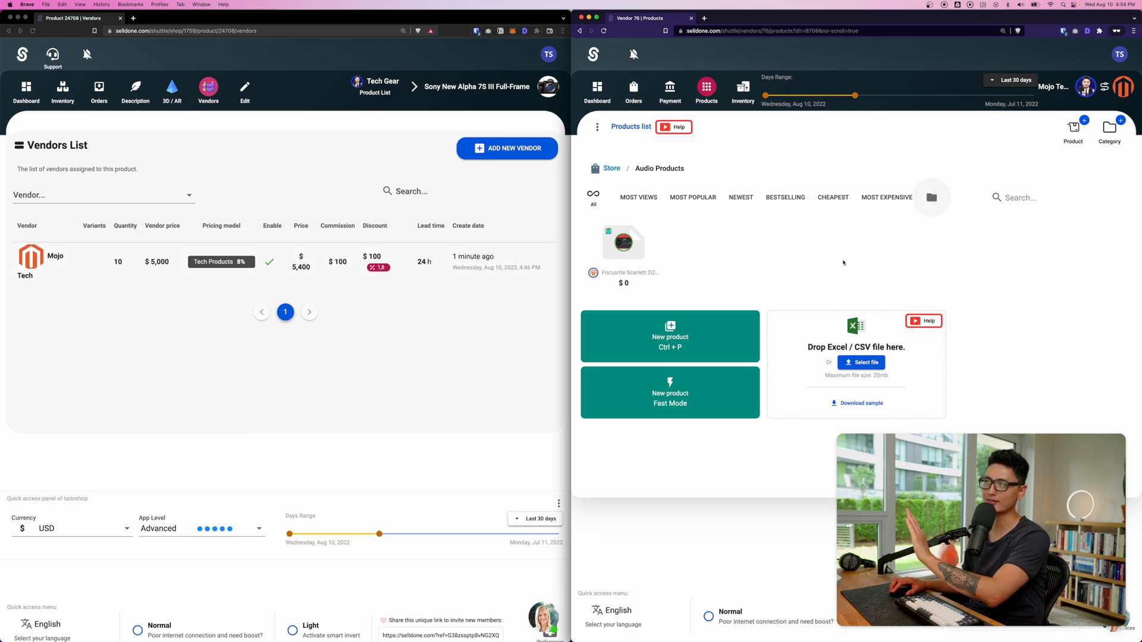
{"action": "left_click", "coordinate": [429, 354]}
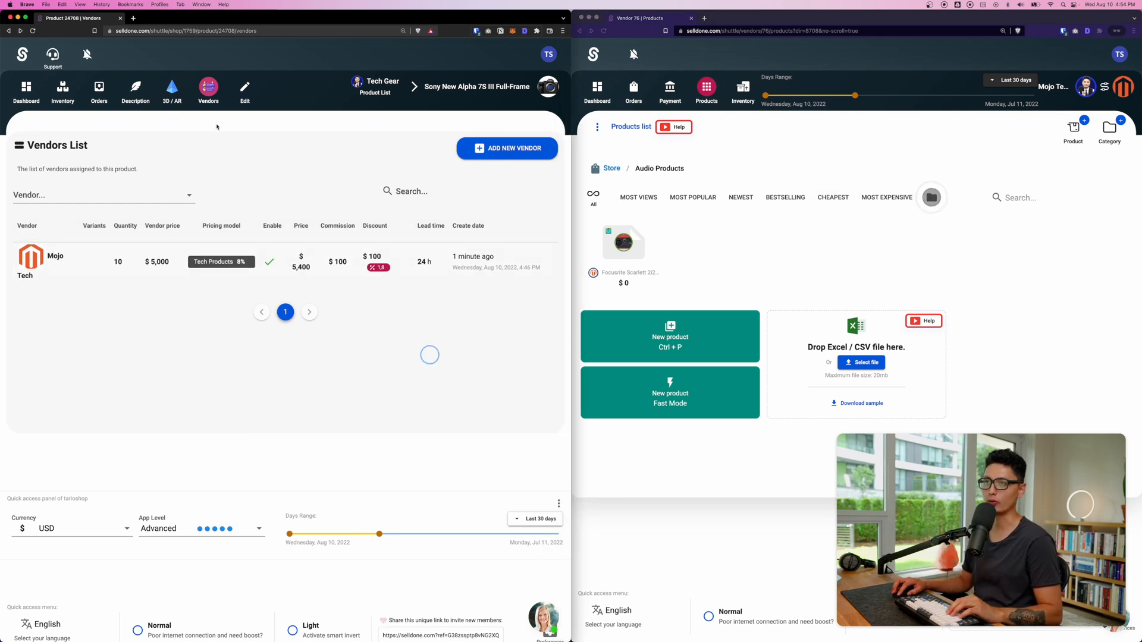
{"action": "left_click", "coordinate": [26, 90]}
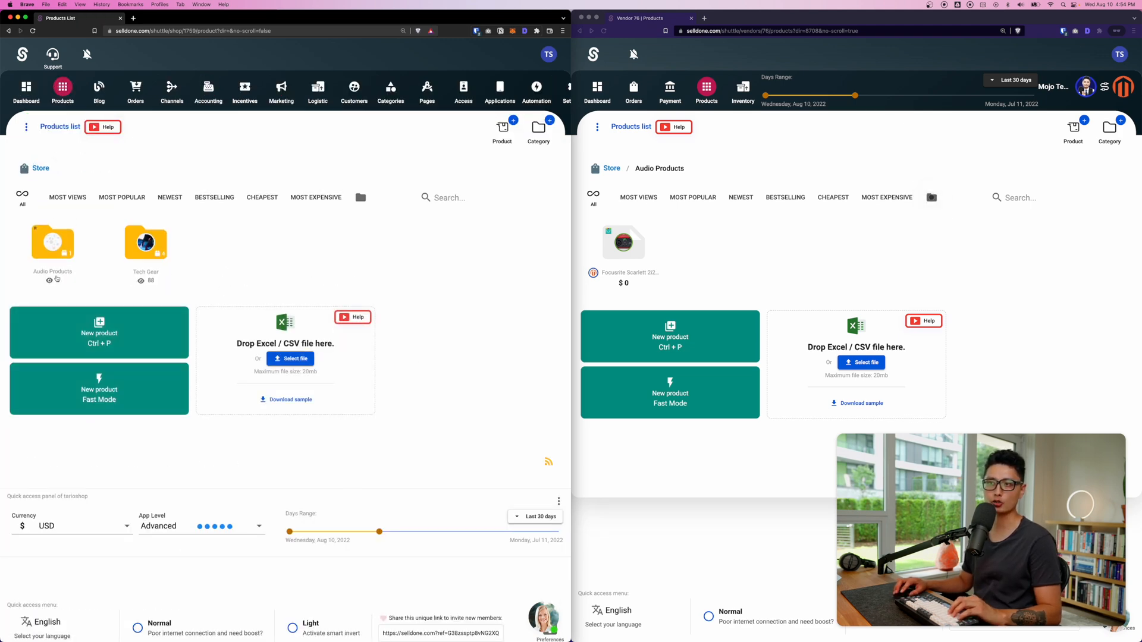
{"action": "left_click", "coordinate": [54, 244]}
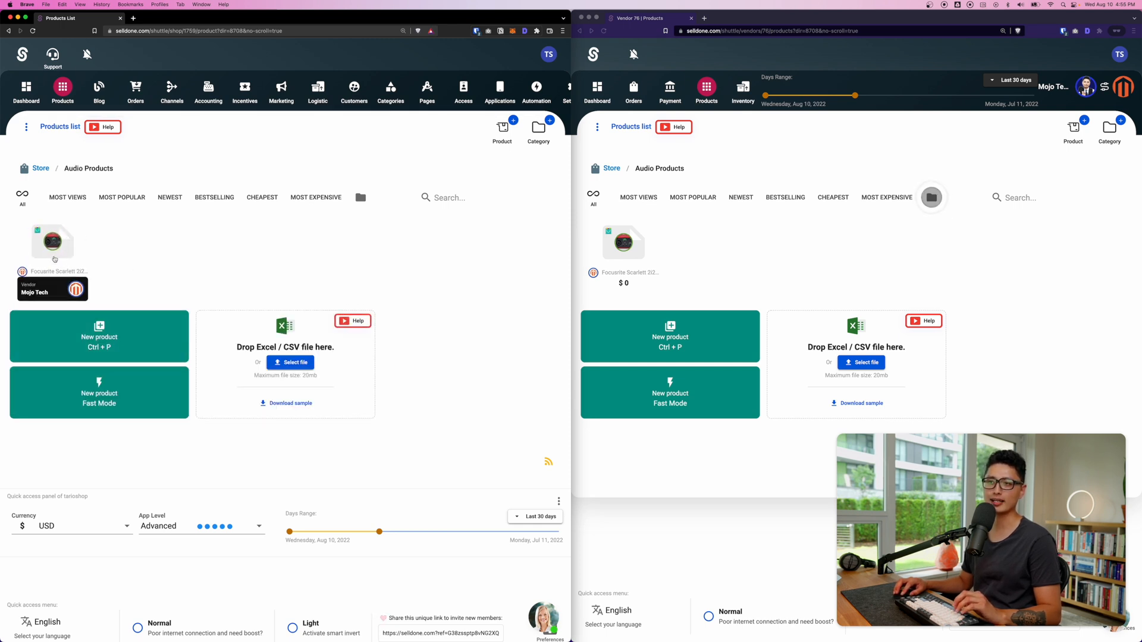
{"action": "left_click", "coordinate": [60, 246]}
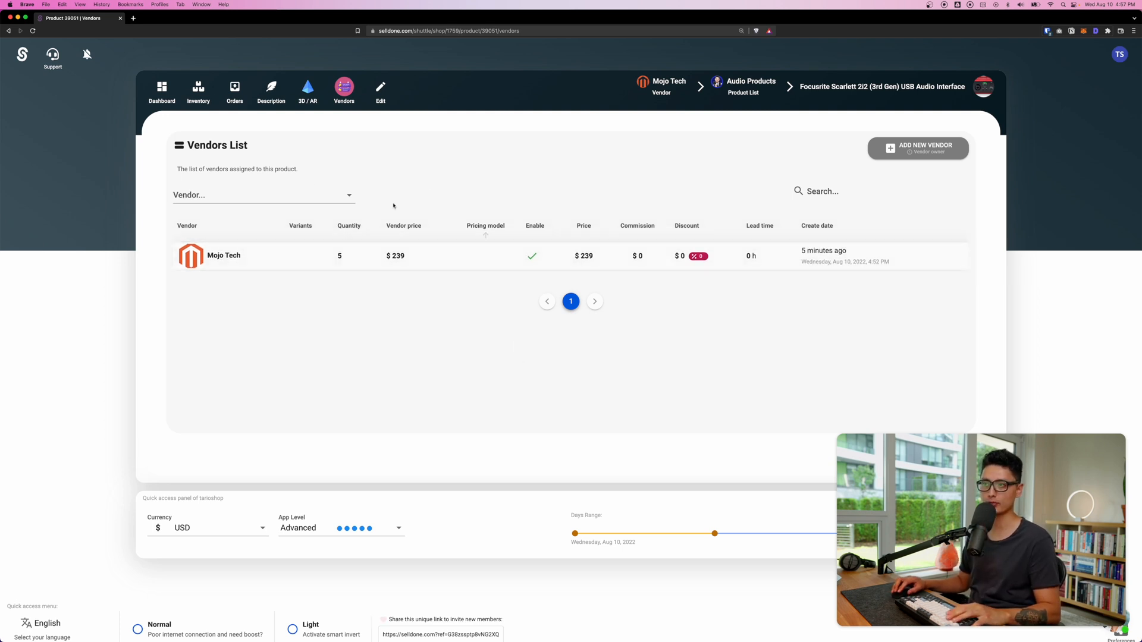
Step: Assign the Tech Products 8% pricing model to Mojo Tech's entry in the Focusrite product's vendors list
{"action": "left_click", "coordinate": [479, 261]}
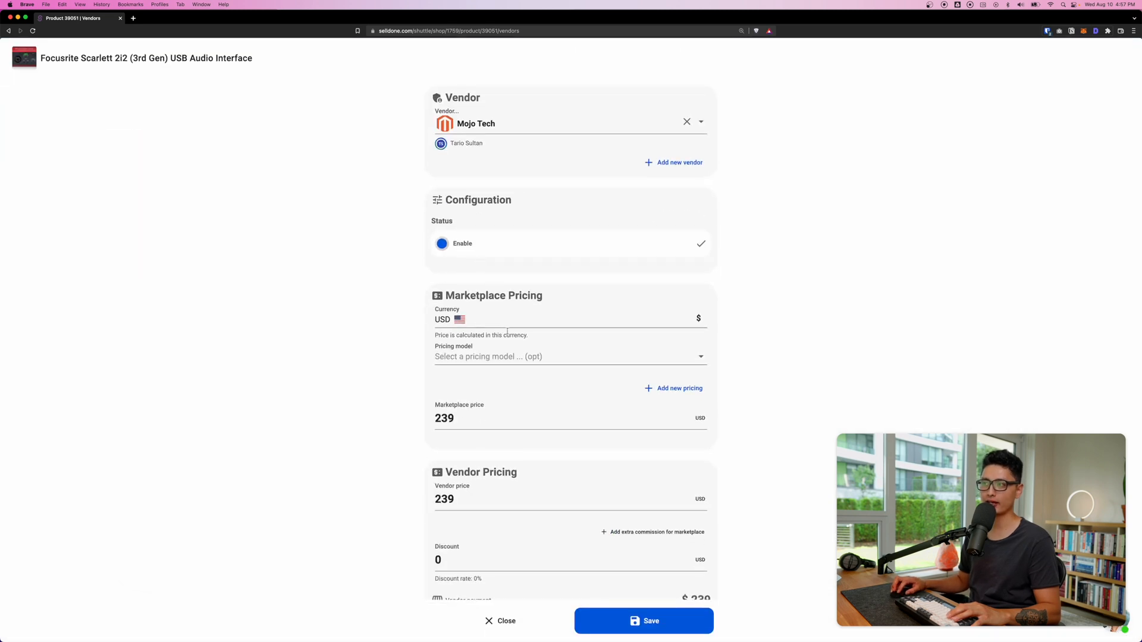
{"action": "left_click", "coordinate": [458, 355]}
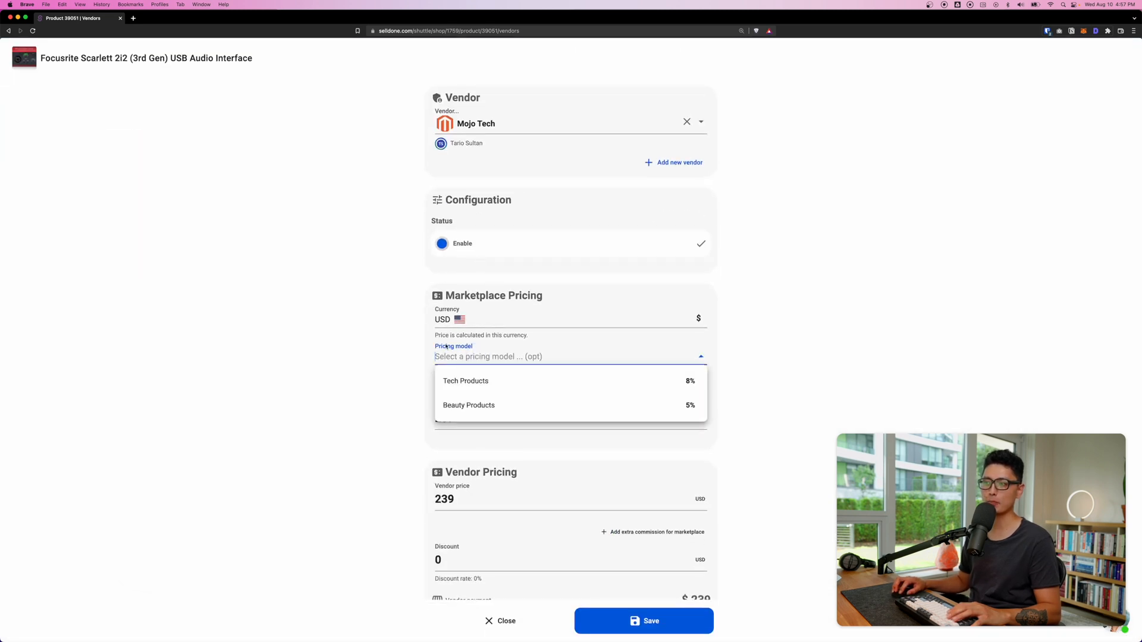
{"action": "left_click", "coordinate": [467, 381]}
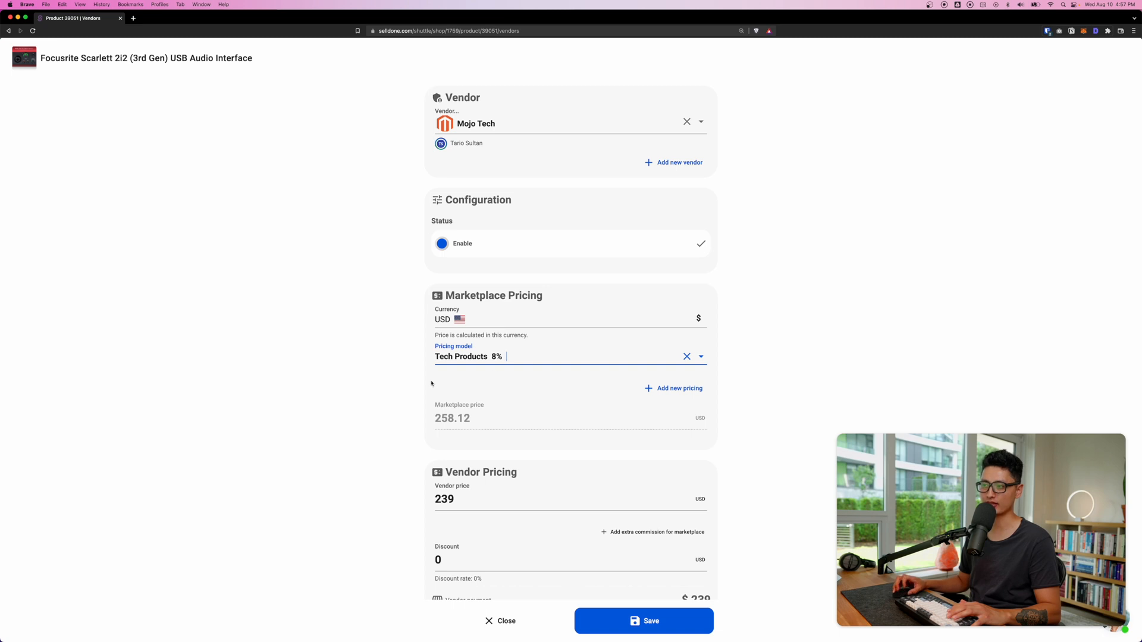
Step: Review the marketplace fee and customer price breakdown, then set the preparation time to 1 Day and save the vendor entry
{"action": "scroll", "coordinate": [438, 374], "scroll_direction": "down", "scroll_amount": 2}
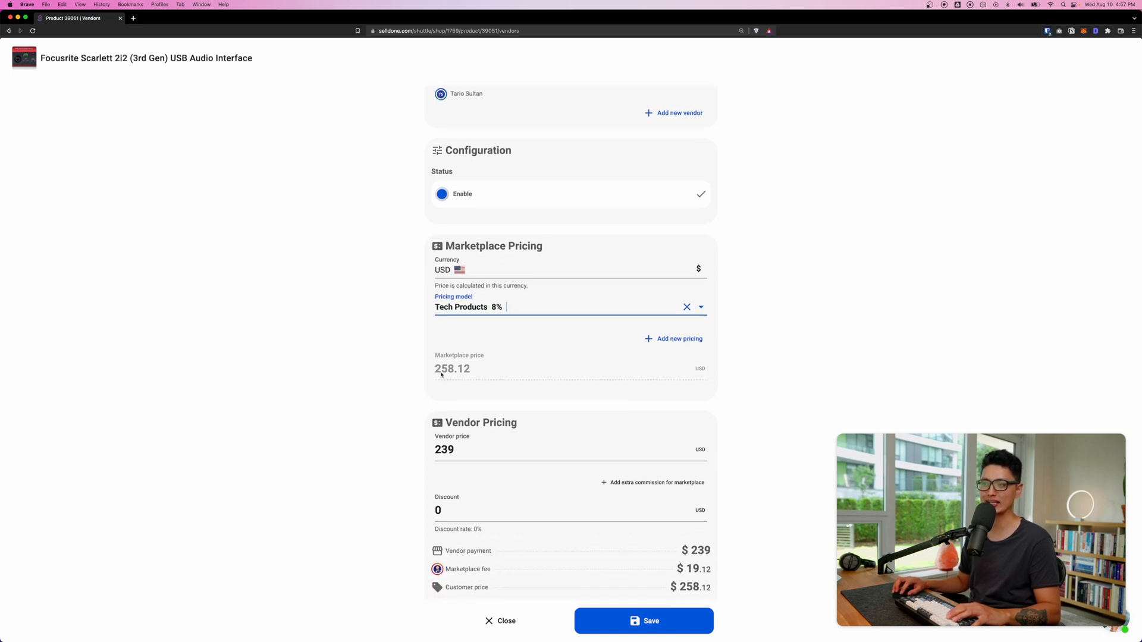
{"action": "scroll", "coordinate": [480, 391], "scroll_direction": "down", "scroll_amount": 5}
{"action": "triple_click", "coordinate": [689, 380]}
{"action": "scroll", "coordinate": [736, 386], "scroll_direction": "down", "scroll_amount": 4}
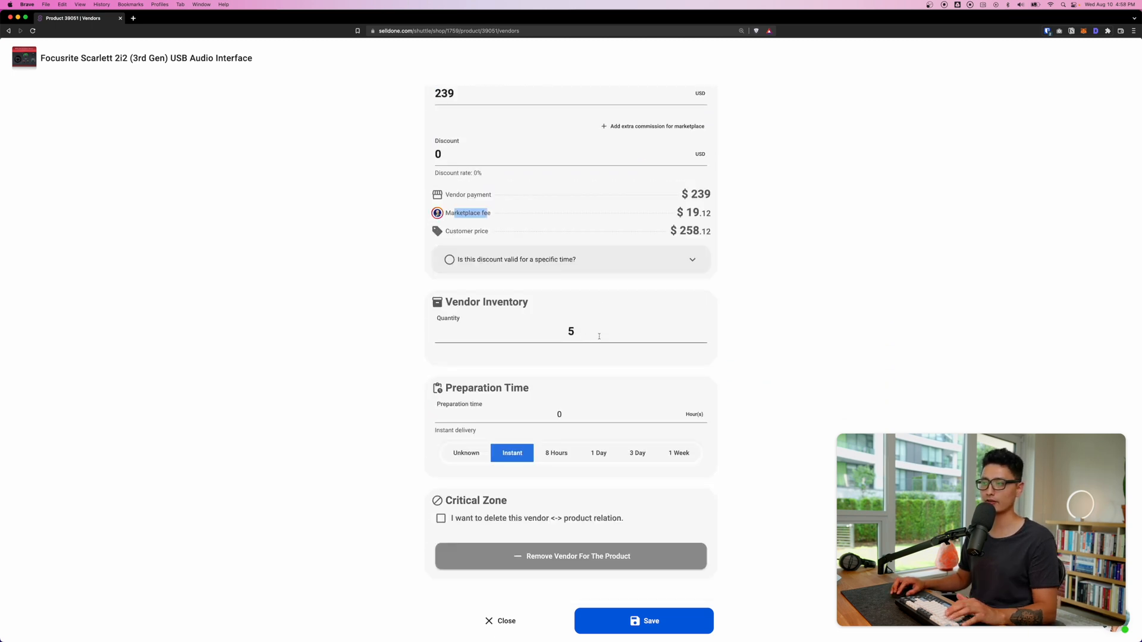
{"action": "left_click", "coordinate": [600, 457]}
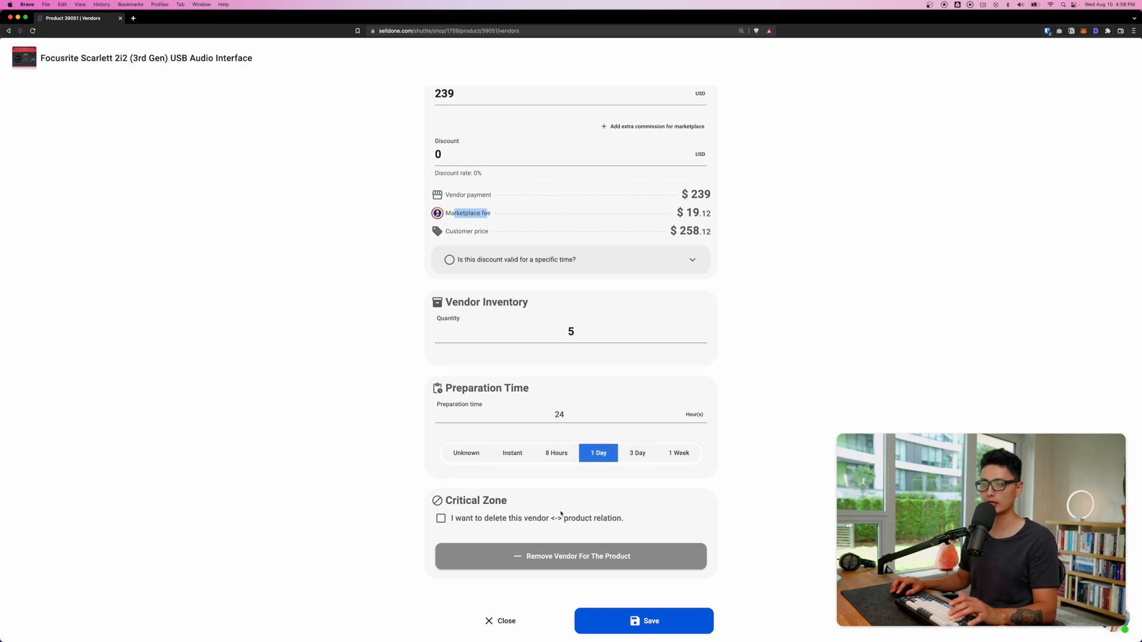
{"action": "left_click", "coordinate": [667, 612]}
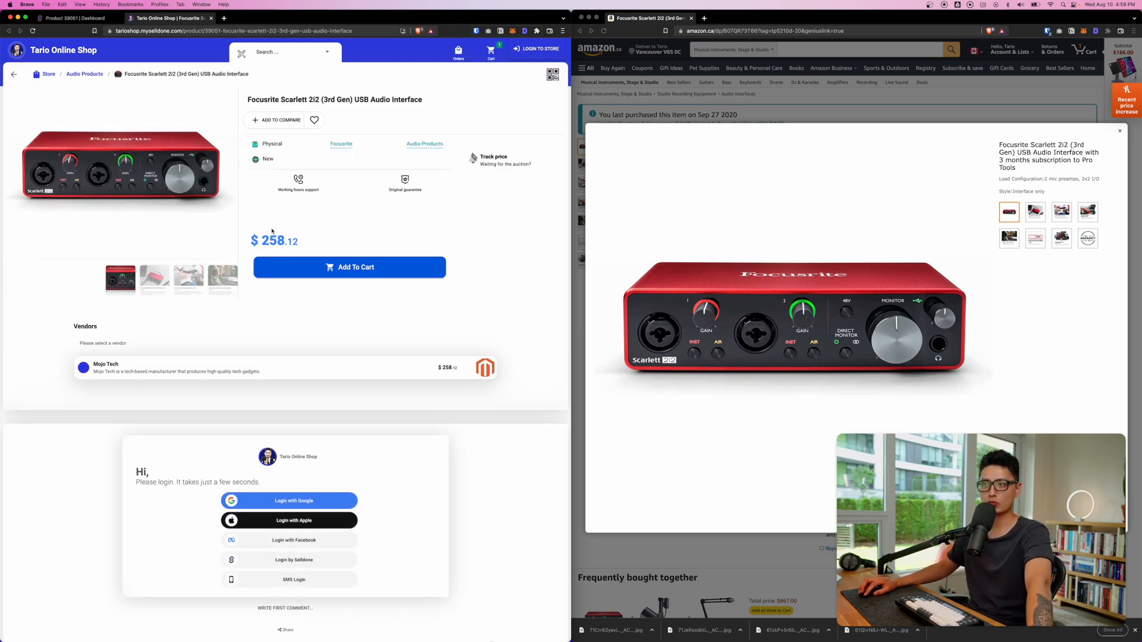
Step: Examine the price and vendors section on the Focusrite Scarlett 2i2's storefront page
{"action": "left_click_drag", "start_coordinate": [270, 240], "coordinate": [332, 249]}
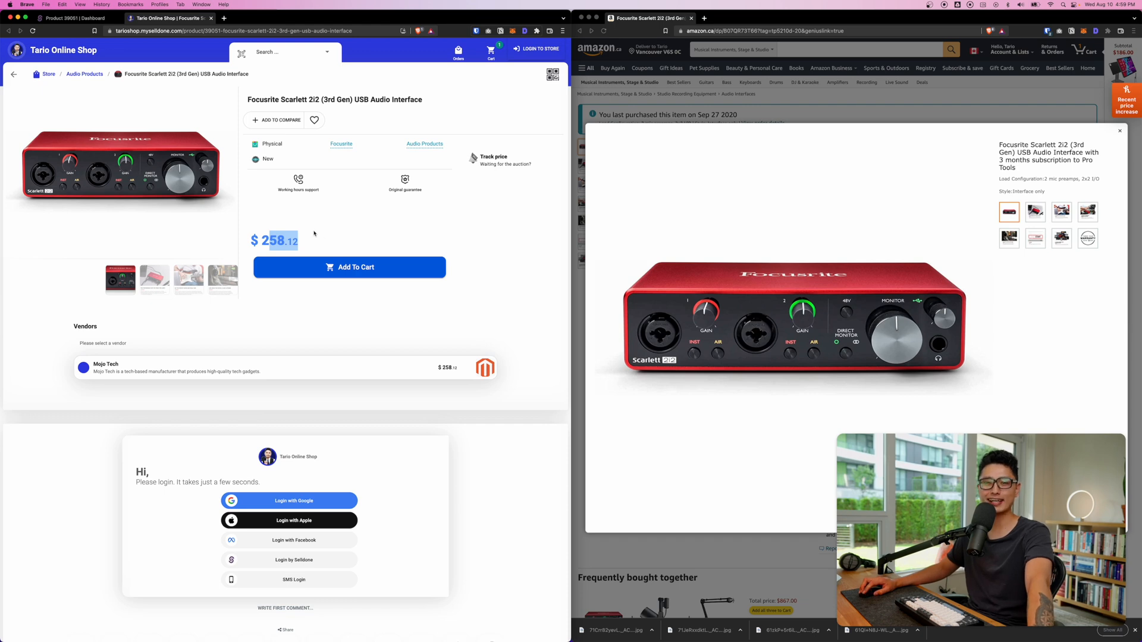
{"action": "scroll", "coordinate": [321, 247], "scroll_direction": "down", "scroll_amount": 7}
{"action": "left_click", "coordinate": [202, 310]}
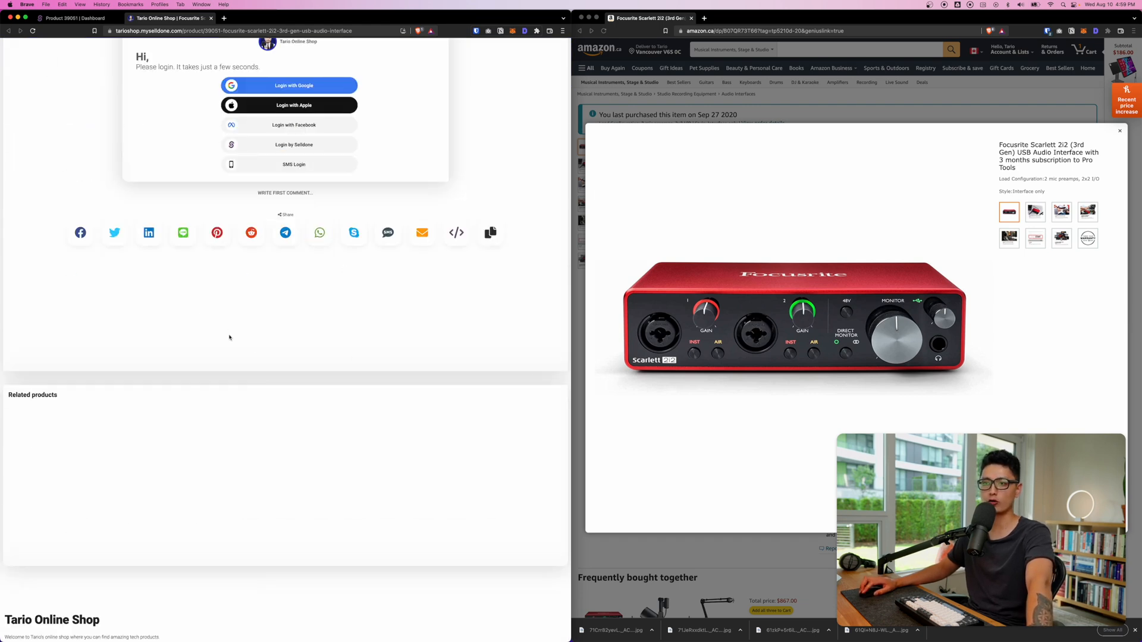
{"action": "scroll", "coordinate": [230, 327], "scroll_direction": "up", "scroll_amount": 7}
{"action": "left_click_drag", "start_coordinate": [81, 326], "coordinate": [98, 327]}
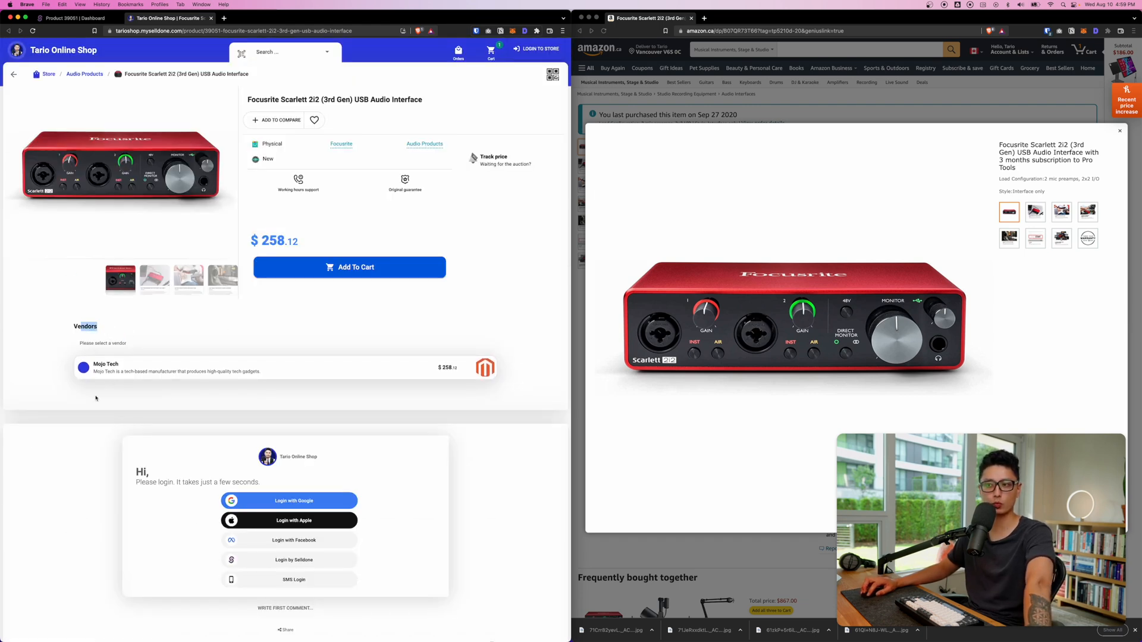